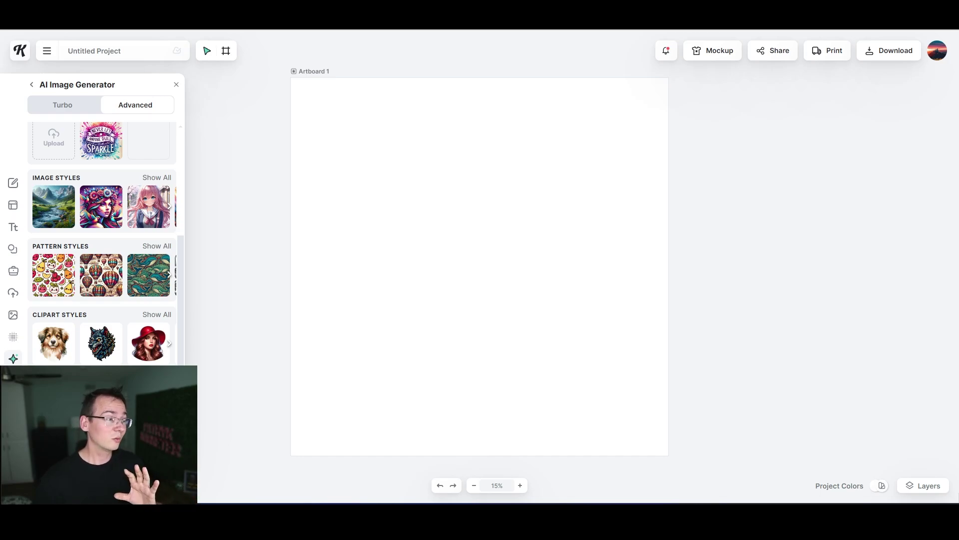
# - Generate a T-Shirt Graphic clipart from the prompt 'happy ghost wearing a wtichhat with coffee in his hand'
pyautogui.scroll(1, 103, 245)
pyautogui.scroll(4, 65, 316)
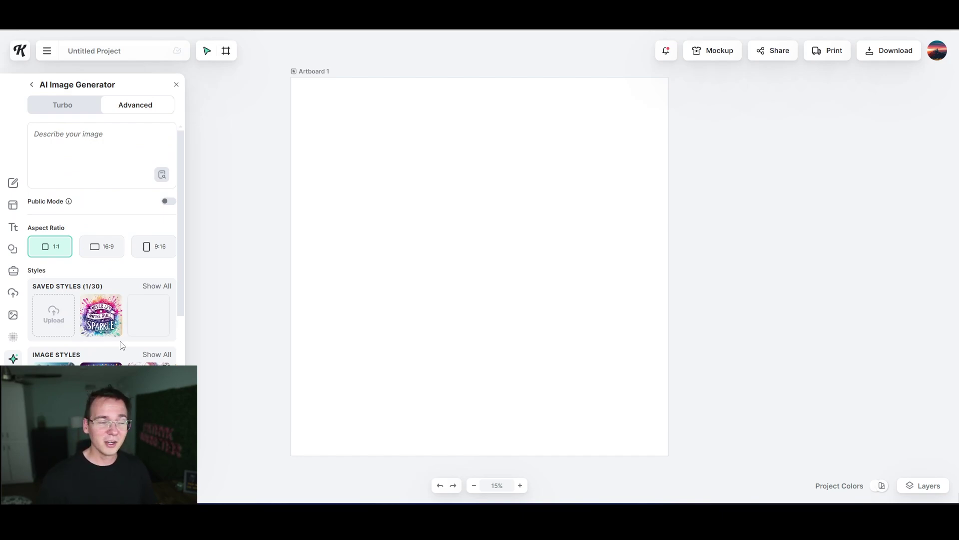
pyautogui.scroll(-4, 123, 345)
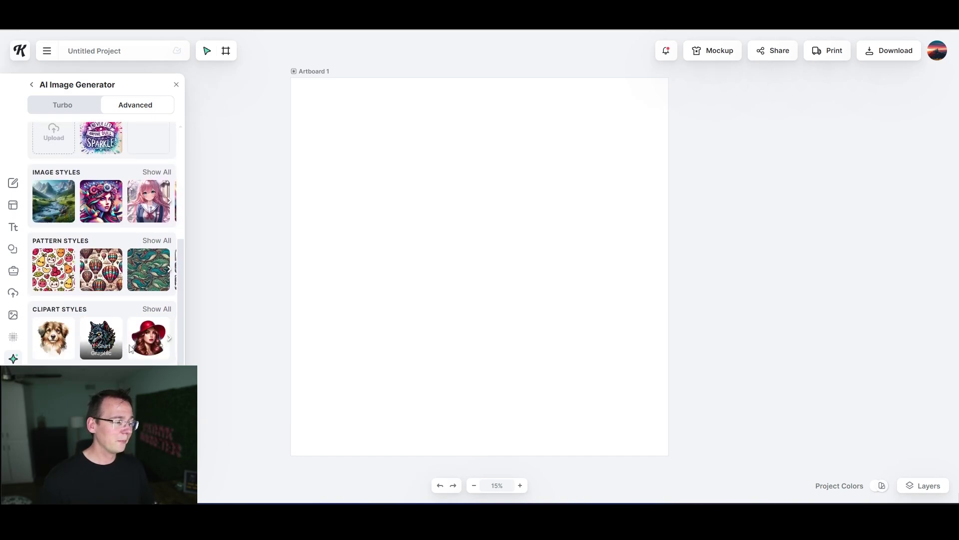
pyautogui.click(165, 310)
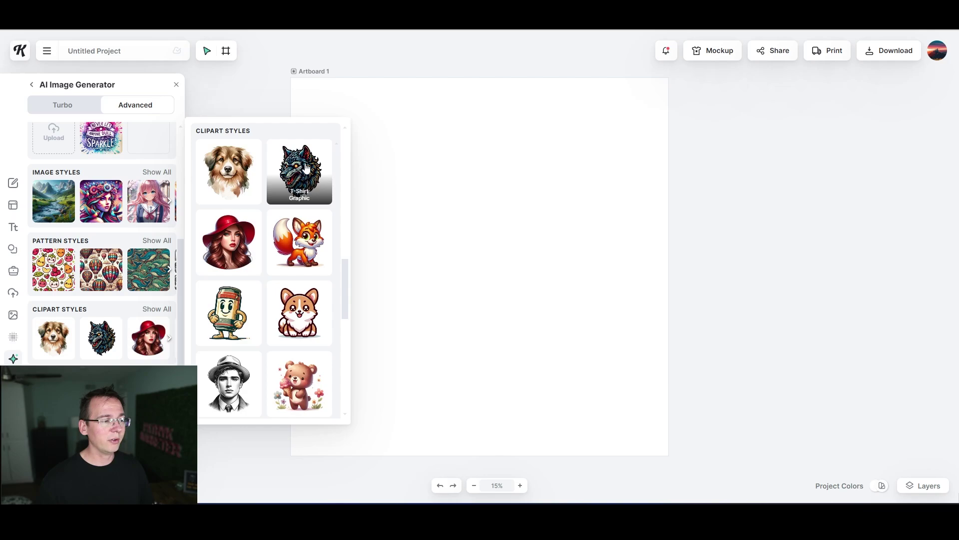
pyautogui.click(304, 167)
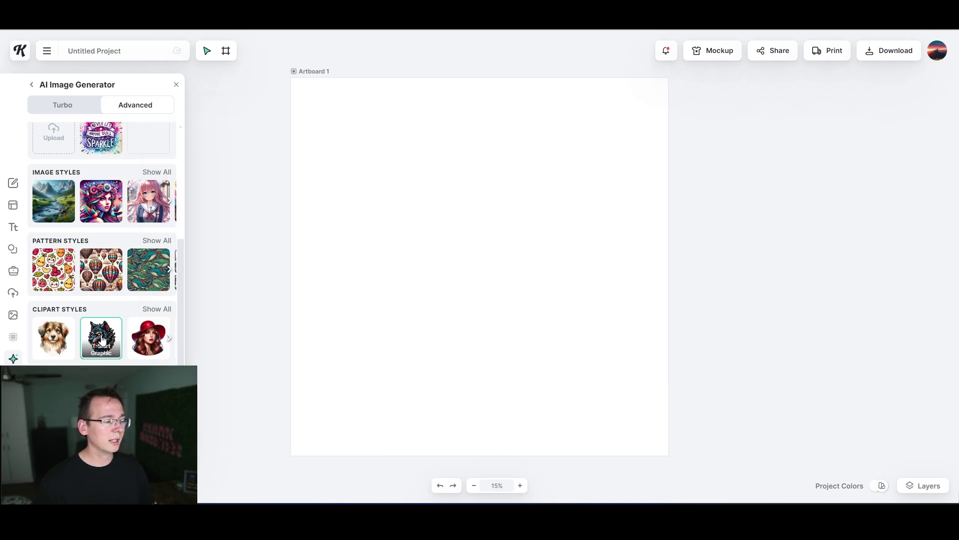
pyautogui.scroll(4, 96, 349)
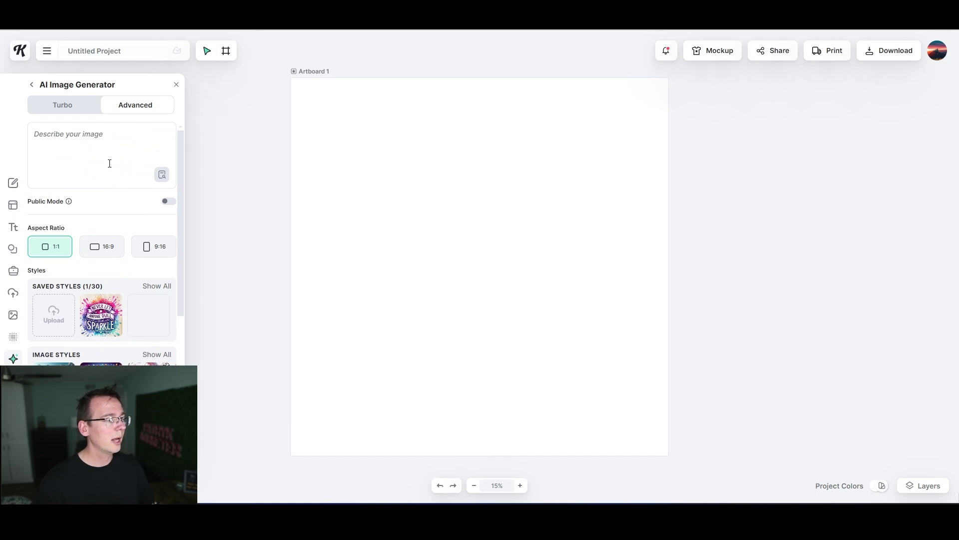
pyautogui.click(109, 164)
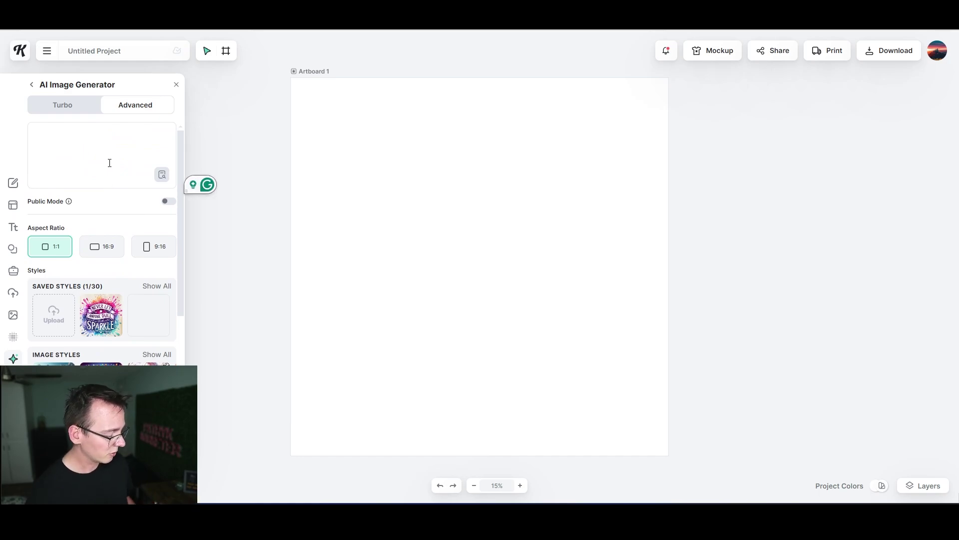
pyautogui.write('happy ')
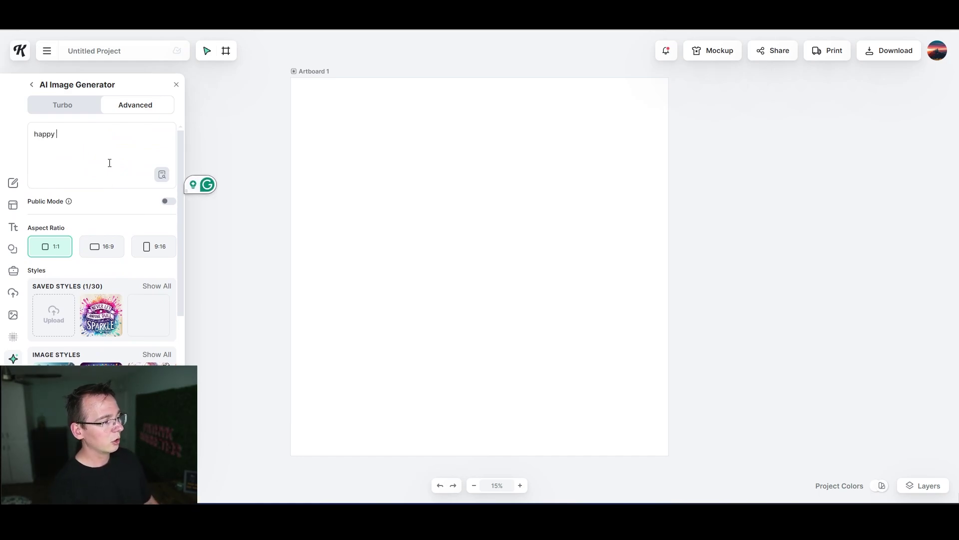
pyautogui.write('ghost wearing')
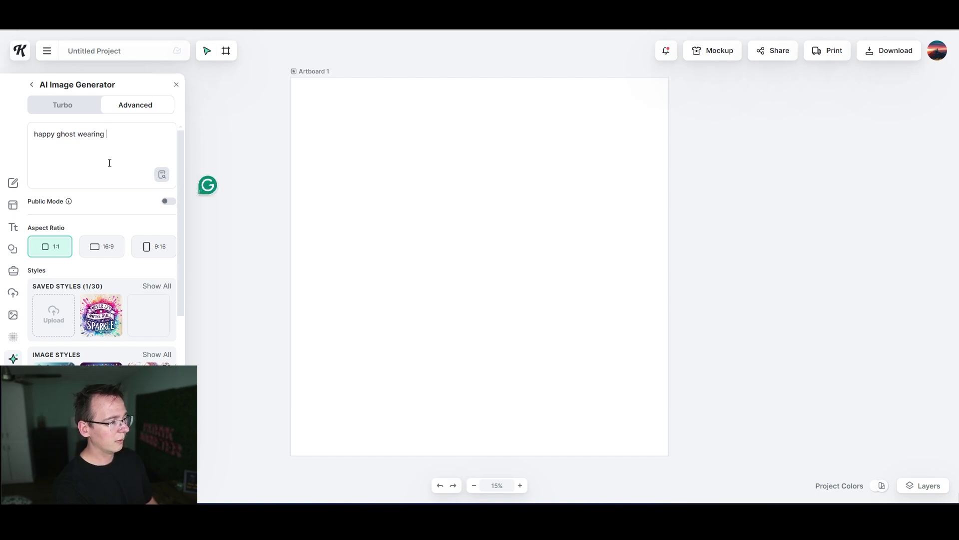
pyautogui.write(' a wtichhat with')
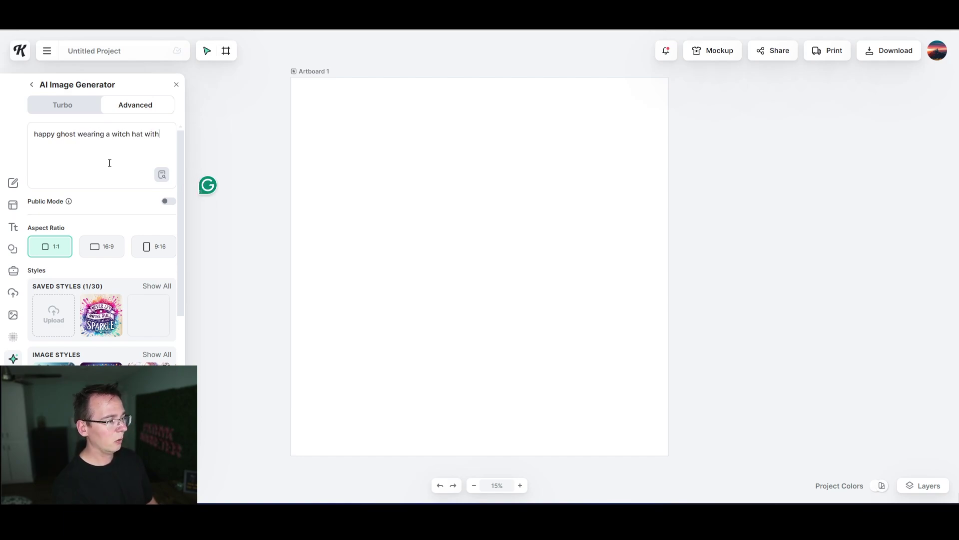
pyautogui.write(' coffee in')
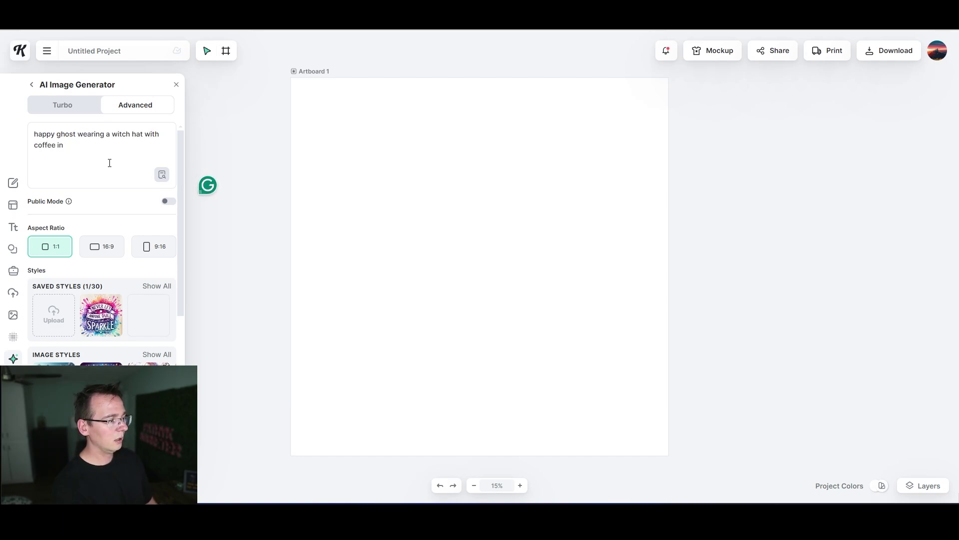
pyautogui.write(' his hand')
pyautogui.press('Return')
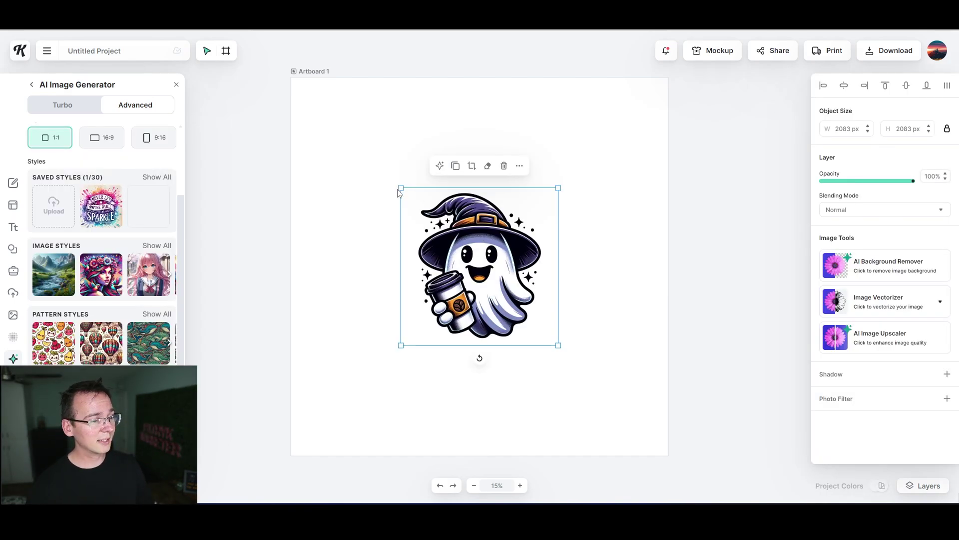
# - Enlarge the ghost to about 3299 px, centre it, and make the artboard background red
pyautogui.moveTo(400, 189); pyautogui.dragTo(310, 98)
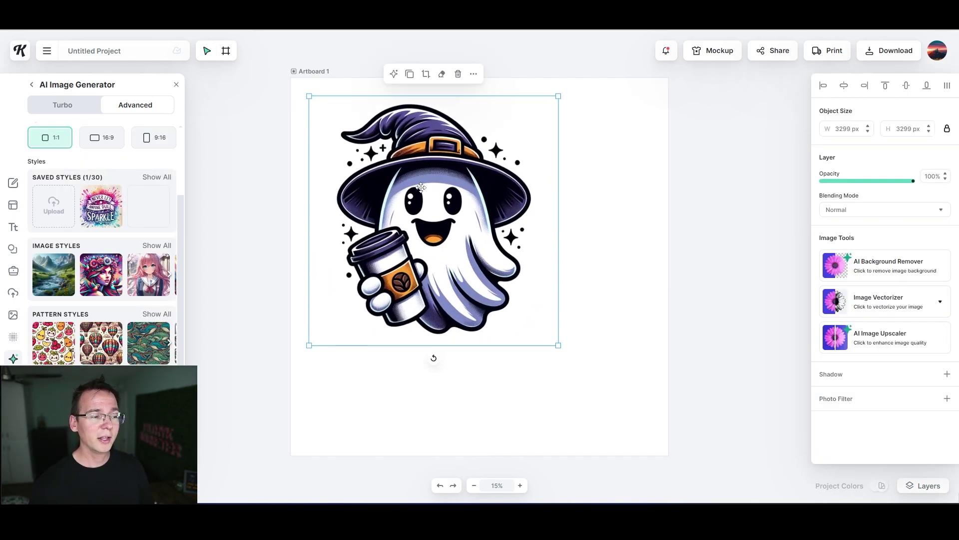
pyautogui.moveTo(446, 226); pyautogui.dragTo(469, 226)
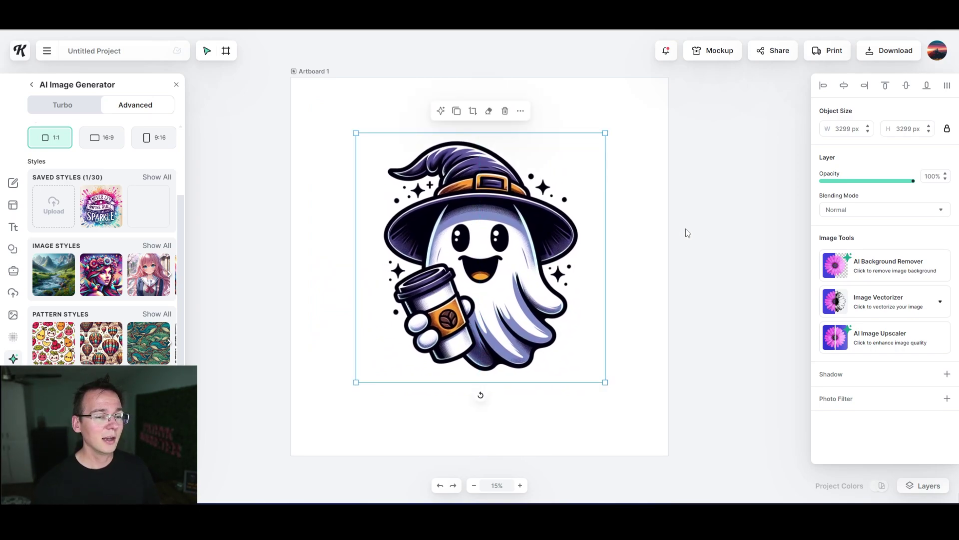
pyautogui.click(747, 433)
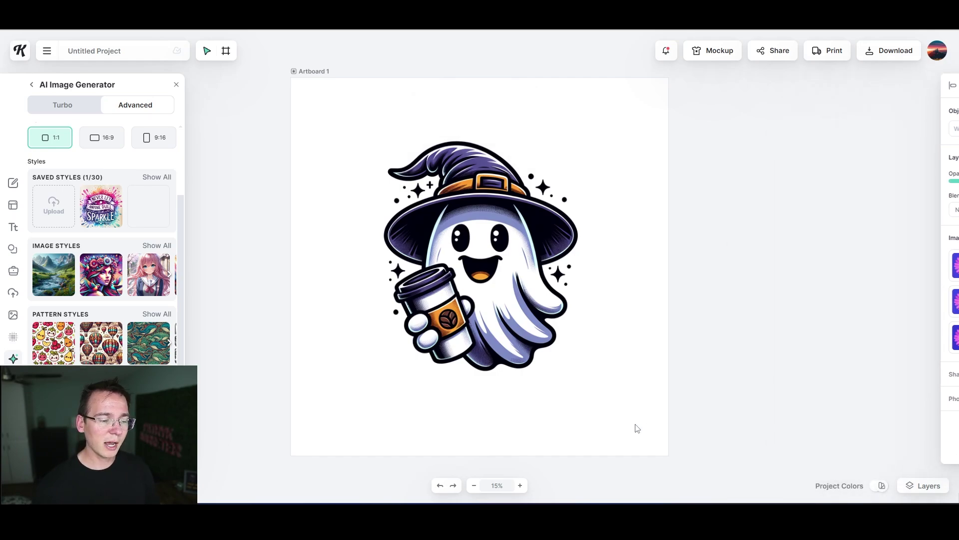
pyautogui.click(871, 491)
pyautogui.click(861, 486)
pyautogui.moveTo(862, 395); pyautogui.dragTo(904, 342)
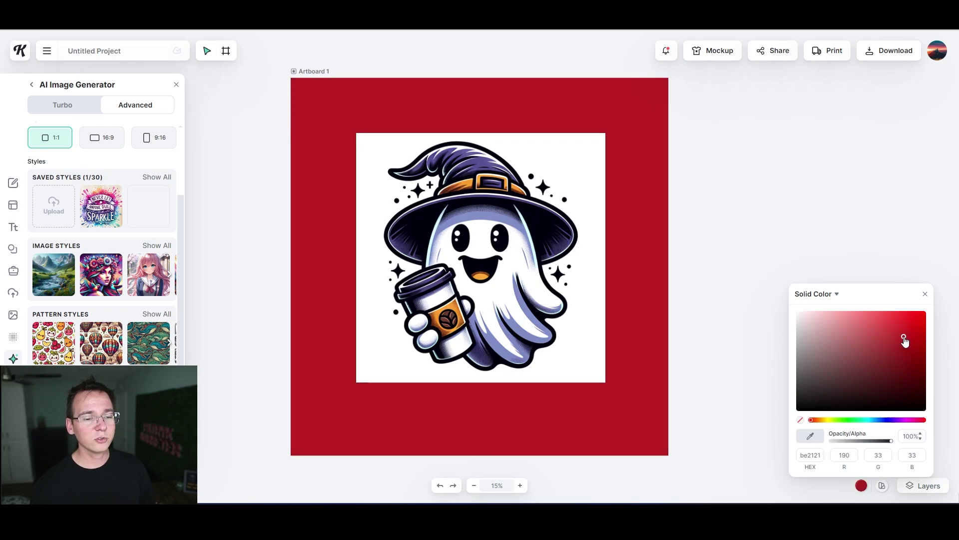
# - Remove the ghost's white background with AI Background Remover, then turn the artboard white again
pyautogui.click(547, 264)
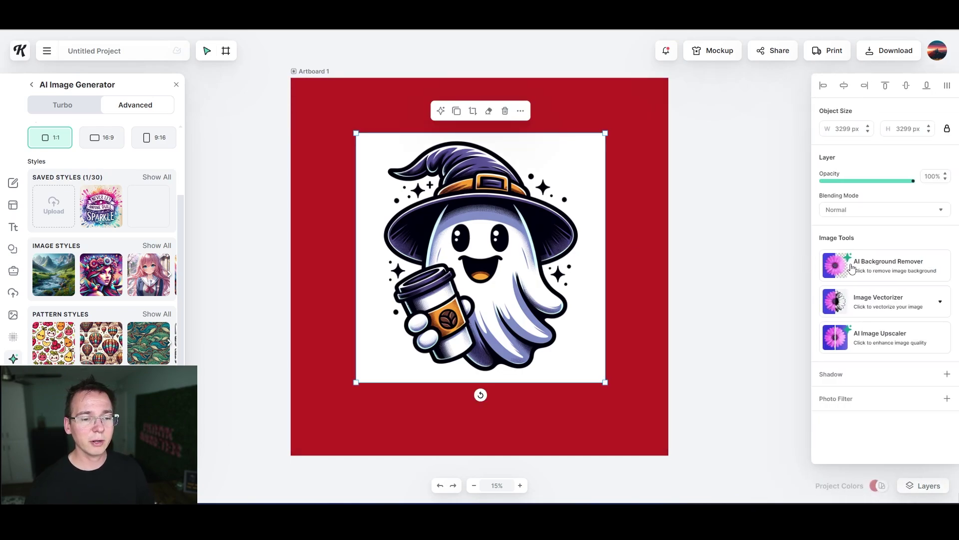
pyautogui.click(882, 275)
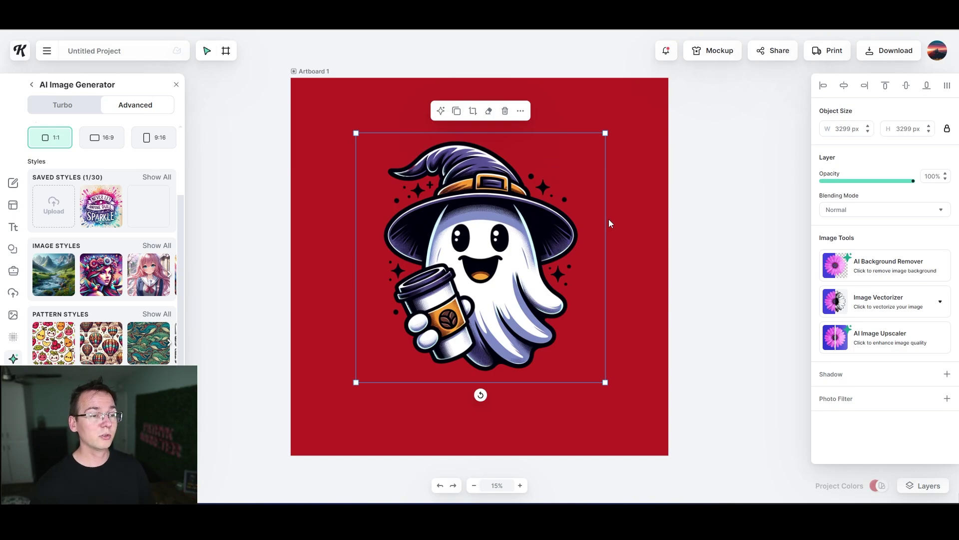
pyautogui.click(724, 259)
pyautogui.click(861, 485)
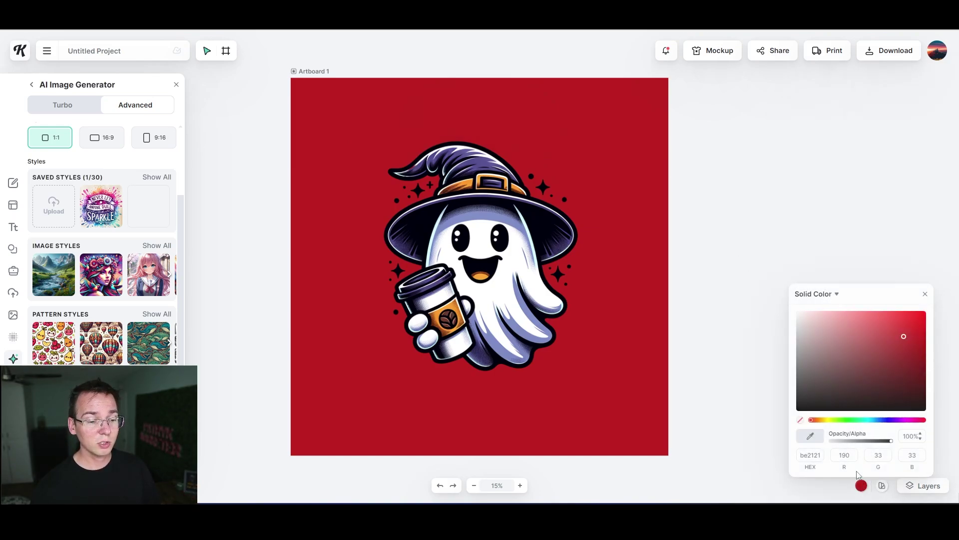
pyautogui.moveTo(812, 375); pyautogui.dragTo(778, 202)
pyautogui.click(778, 202)
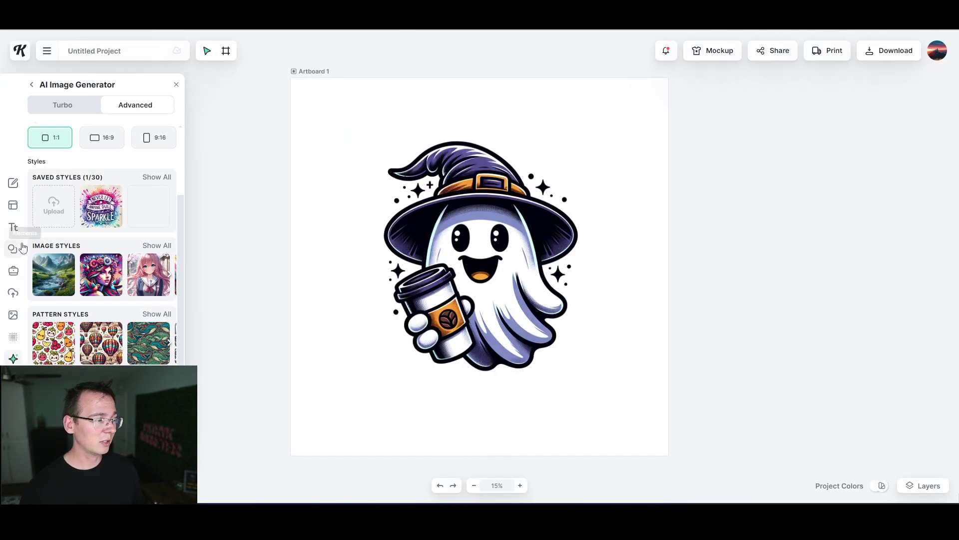
# - Add the decorated purple SPOOKY text style to the artboard
pyautogui.click(14, 229)
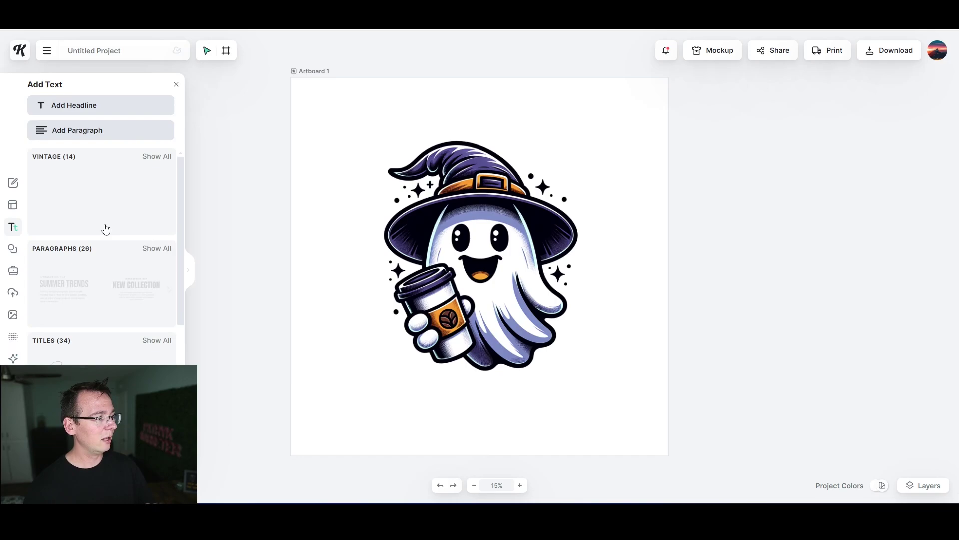
pyautogui.moveTo(178, 186); pyautogui.dragTo(201, 287)
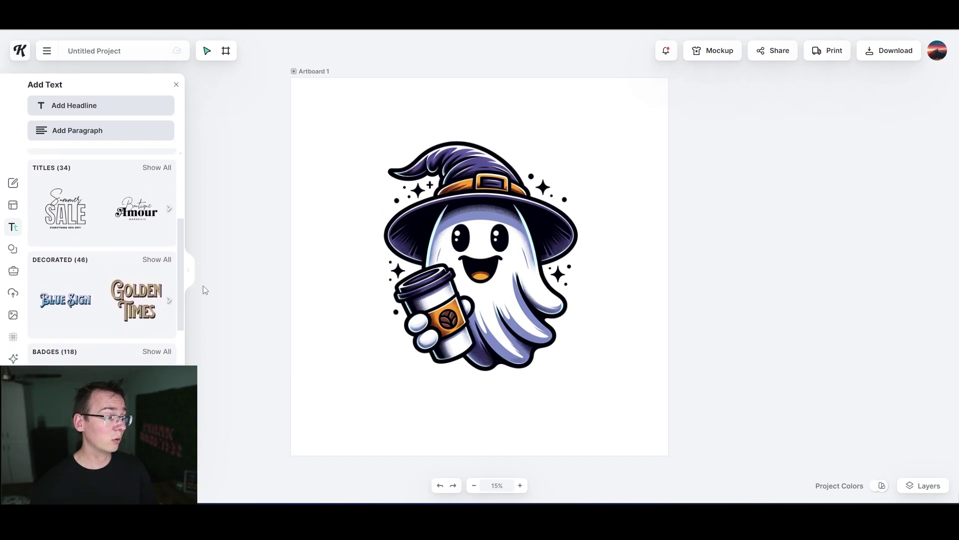
pyautogui.click(165, 263)
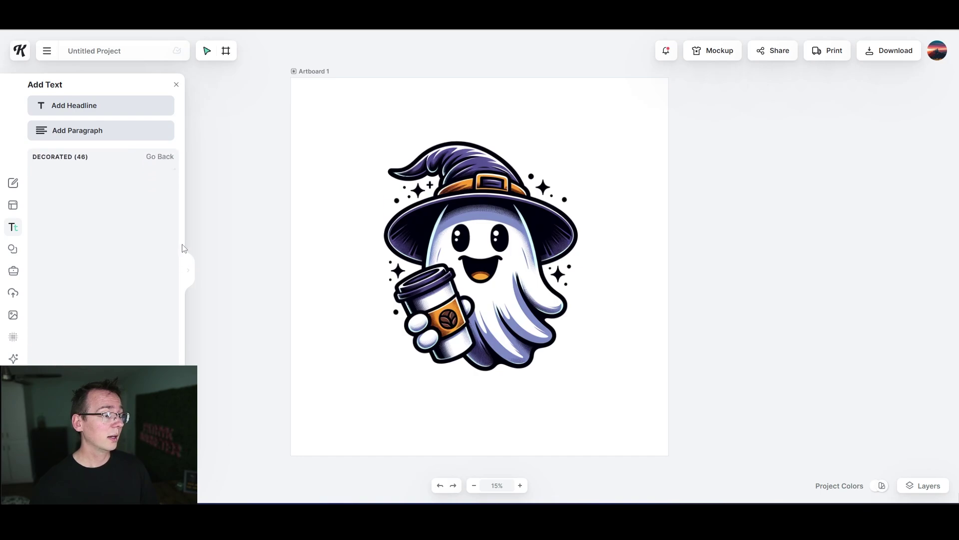
pyautogui.scroll(-3, 176, 242)
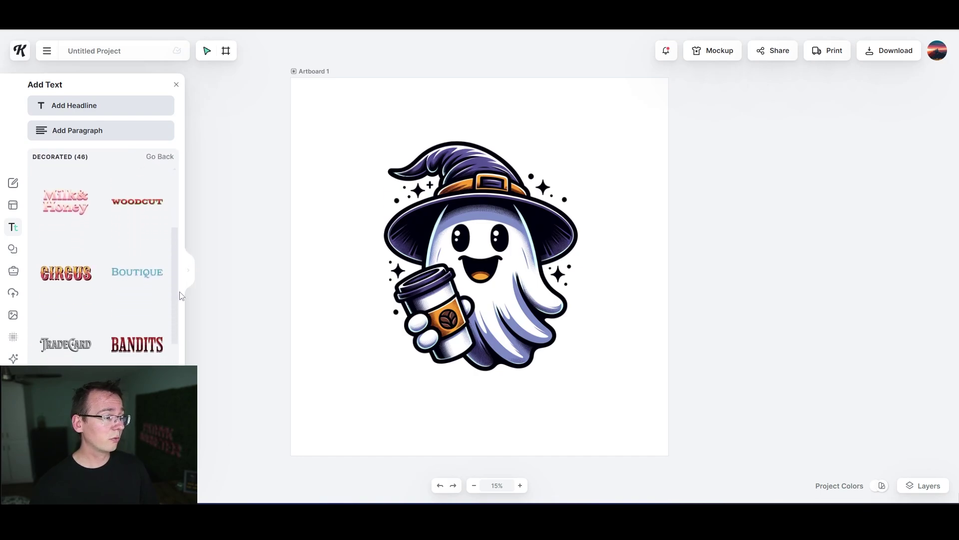
pyautogui.scroll(-7, 184, 327)
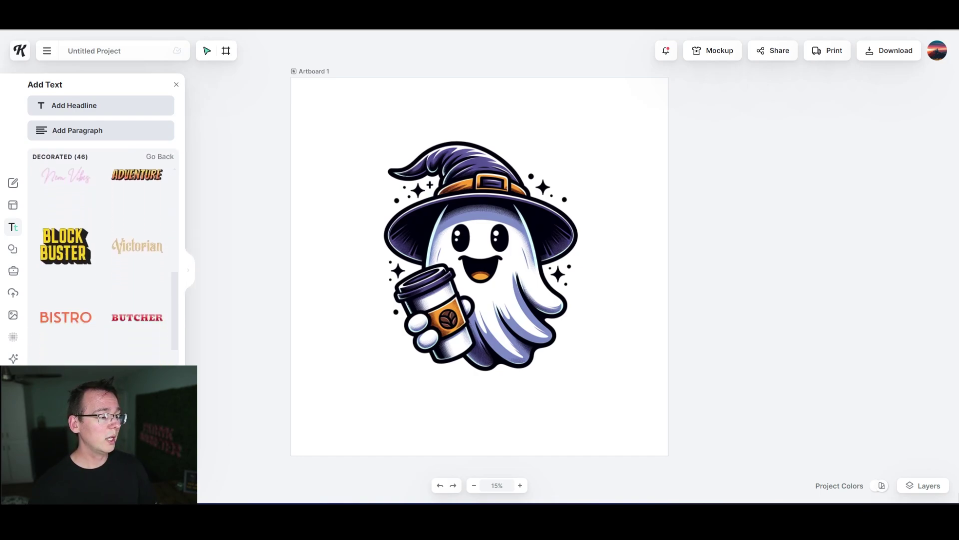
pyautogui.scroll(-3, 103, 265)
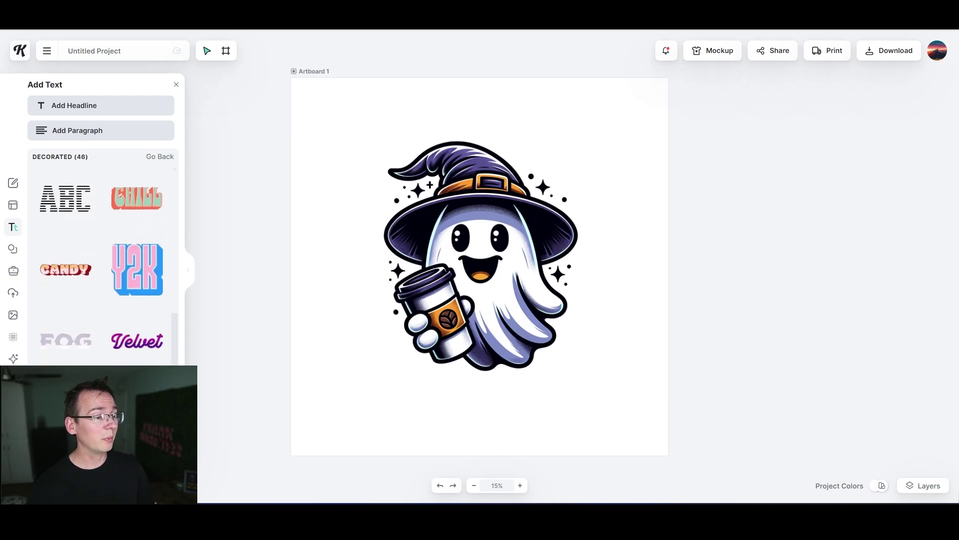
pyautogui.click(137, 413)
# - Enlarge SPOOKY to about 3108 px and position it above the ghost's hat
pyautogui.moveTo(516, 268); pyautogui.dragTo(562, 147)
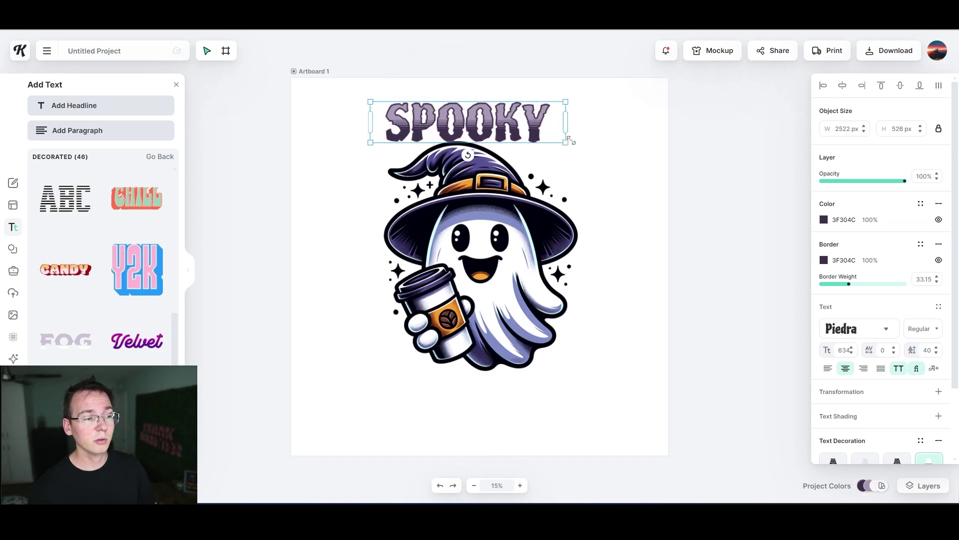
pyautogui.moveTo(516, 187); pyautogui.dragTo(516, 215)
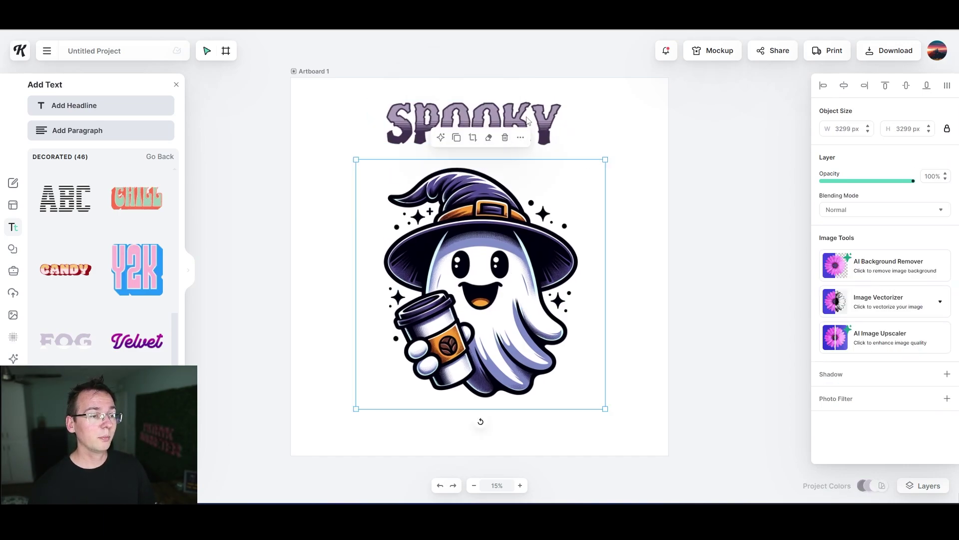
pyautogui.click(557, 146)
pyautogui.moveTo(580, 149); pyautogui.dragTo(599, 158)
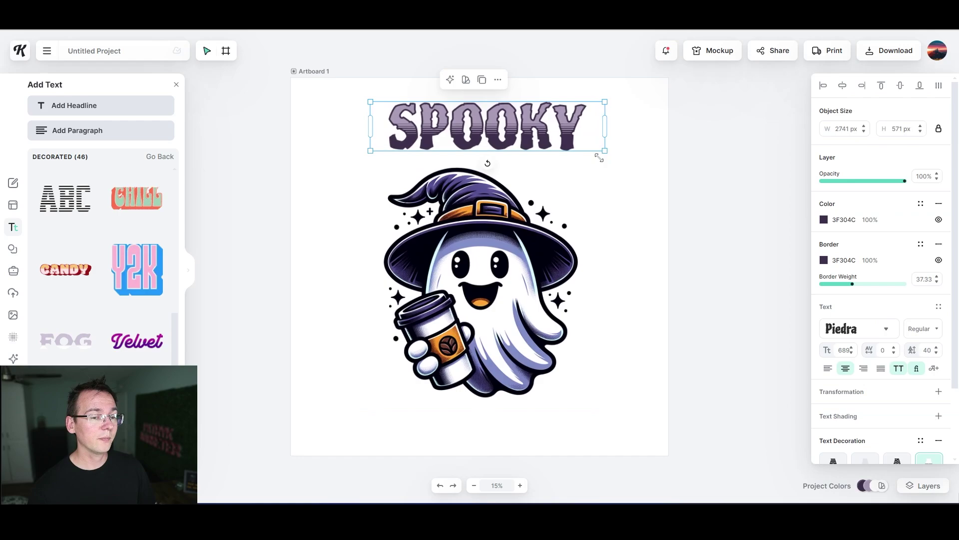
pyautogui.moveTo(536, 130); pyautogui.dragTo(527, 131)
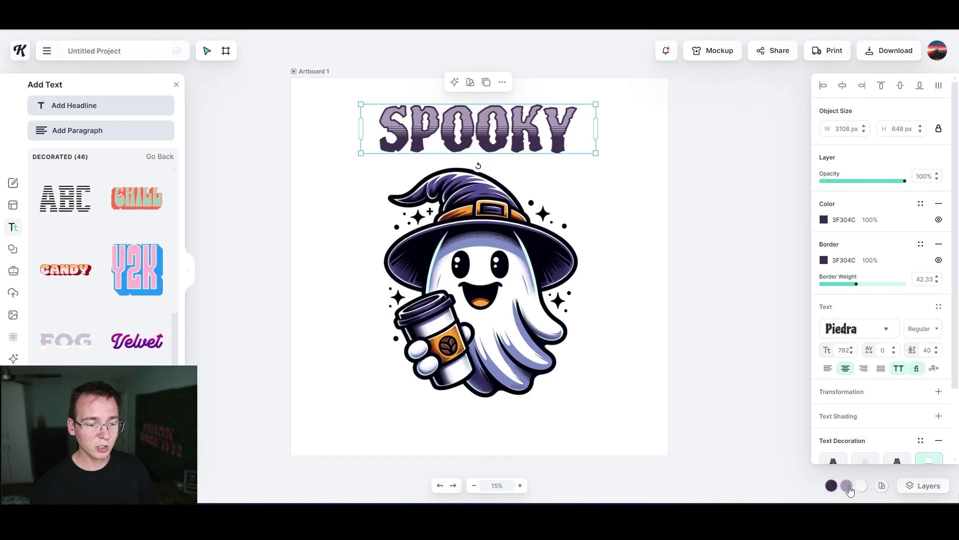
# - Recolour SPOOKY's light purple to the hat band's orange, keeping the dark purple unchanged
pyautogui.click(848, 486)
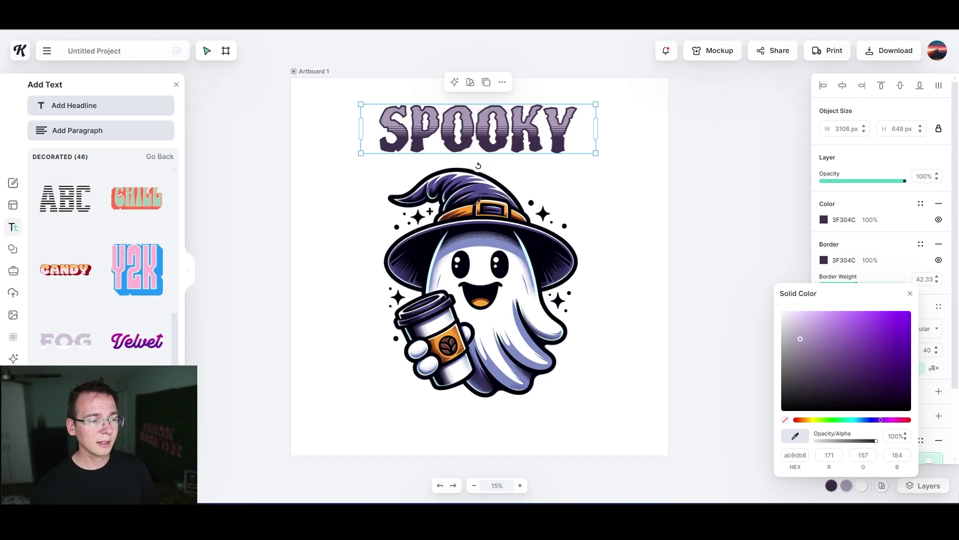
pyautogui.click(470, 208)
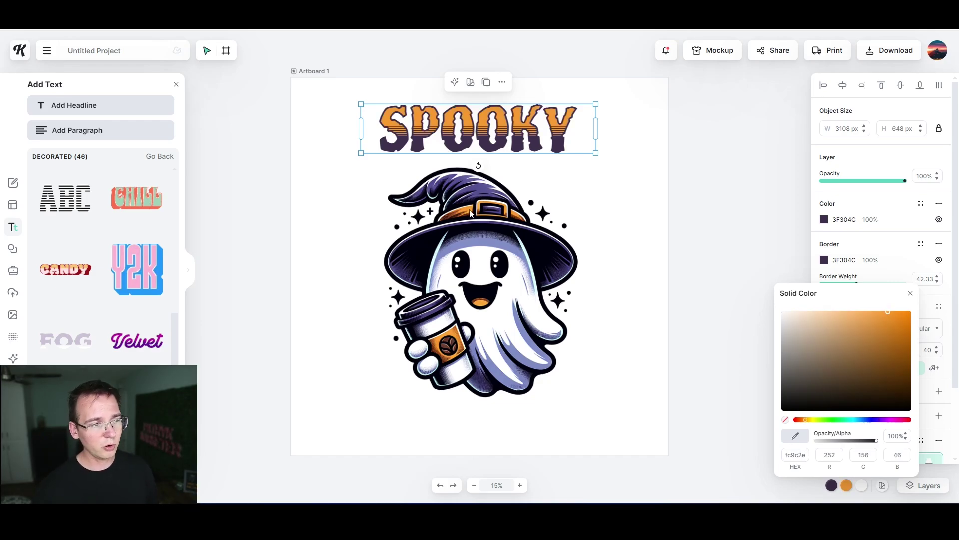
pyautogui.click(710, 196)
pyautogui.click(535, 131)
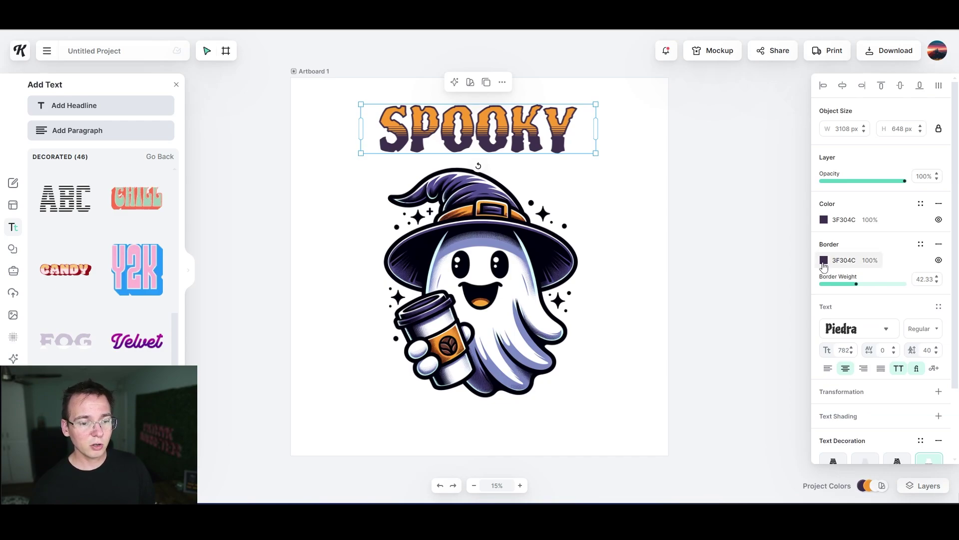
pyautogui.click(831, 485)
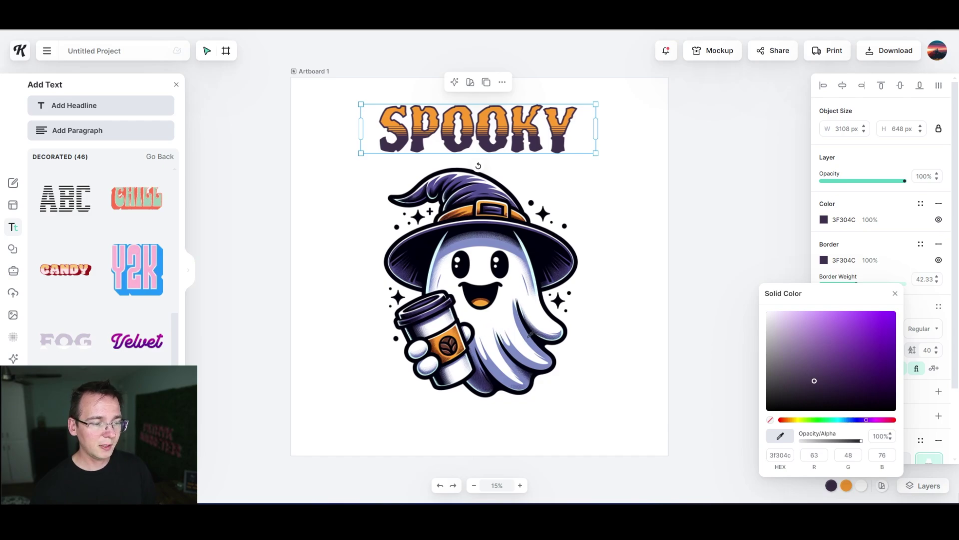
pyautogui.click(527, 338)
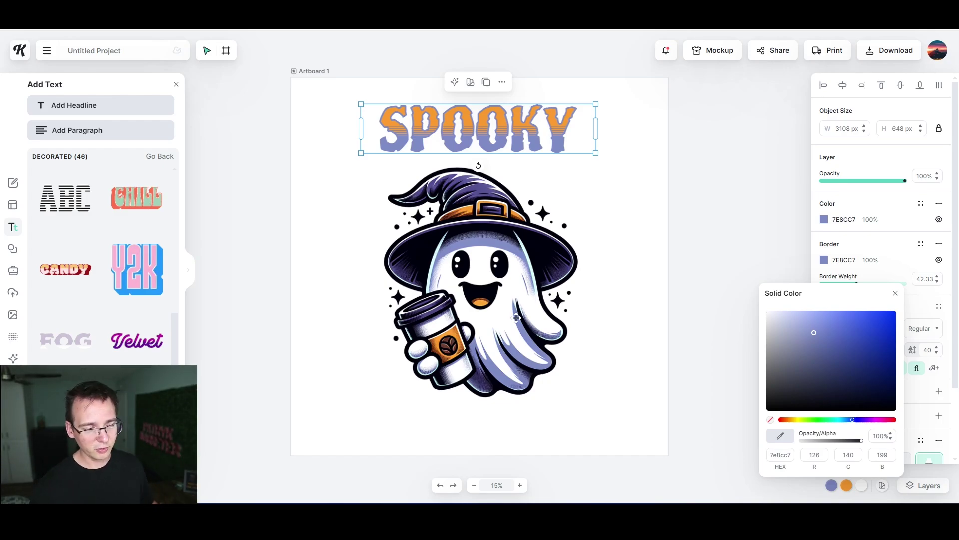
pyautogui.hotkey('ctrl', 'z')
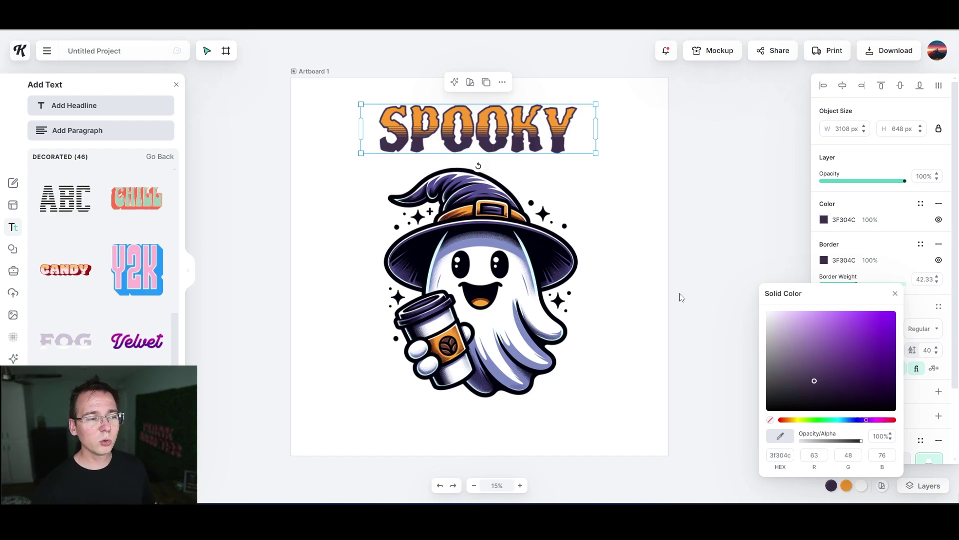
pyautogui.click(732, 210)
# - Try a freeform custom warp on the SPOOKY letters, bending them into a curve
pyautogui.moveTo(555, 131); pyautogui.dragTo(545, 132)
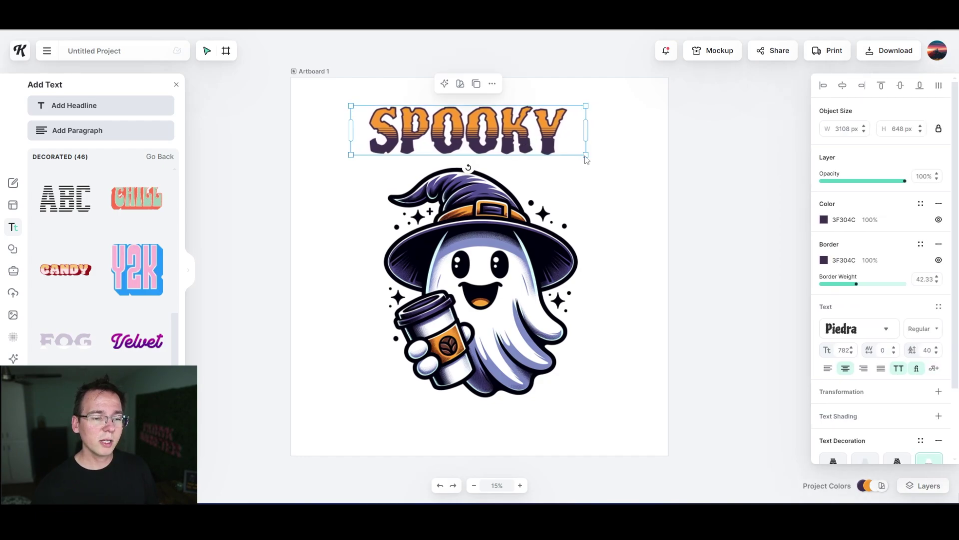
pyautogui.scroll(-1, 908, 292)
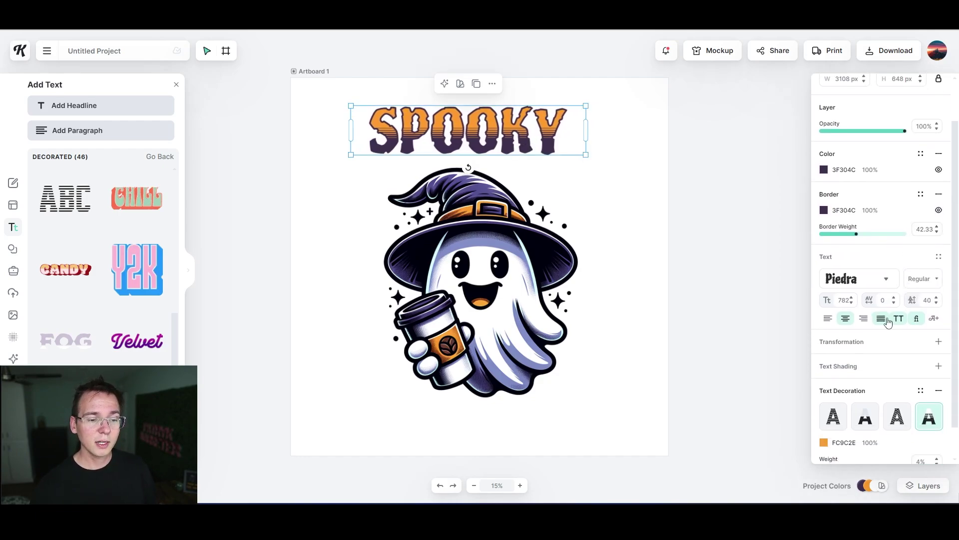
pyautogui.click(875, 344)
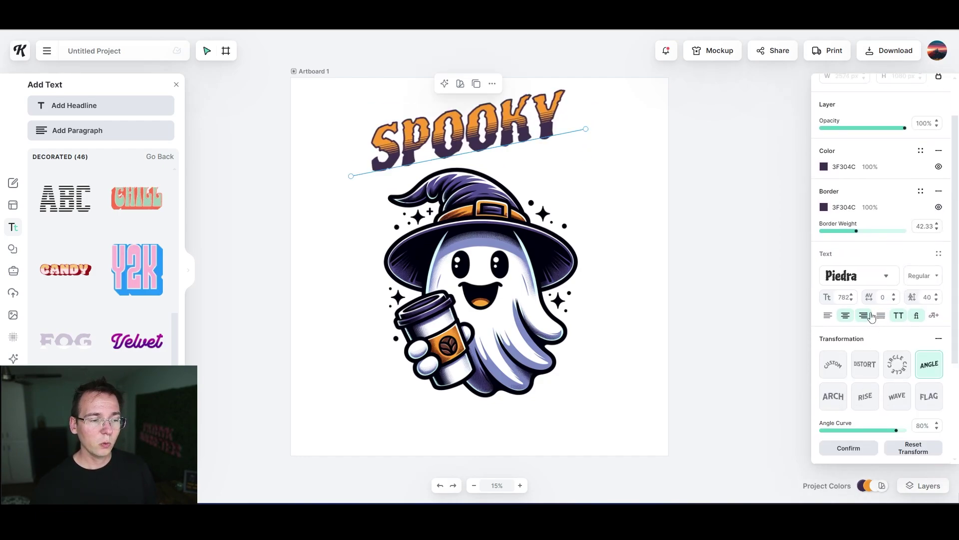
pyautogui.click(843, 366)
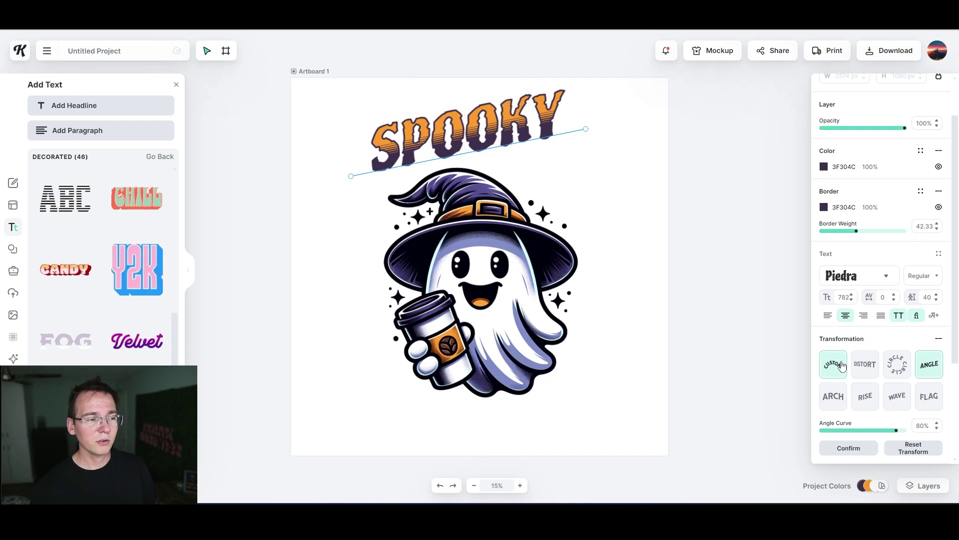
pyautogui.click(843, 367)
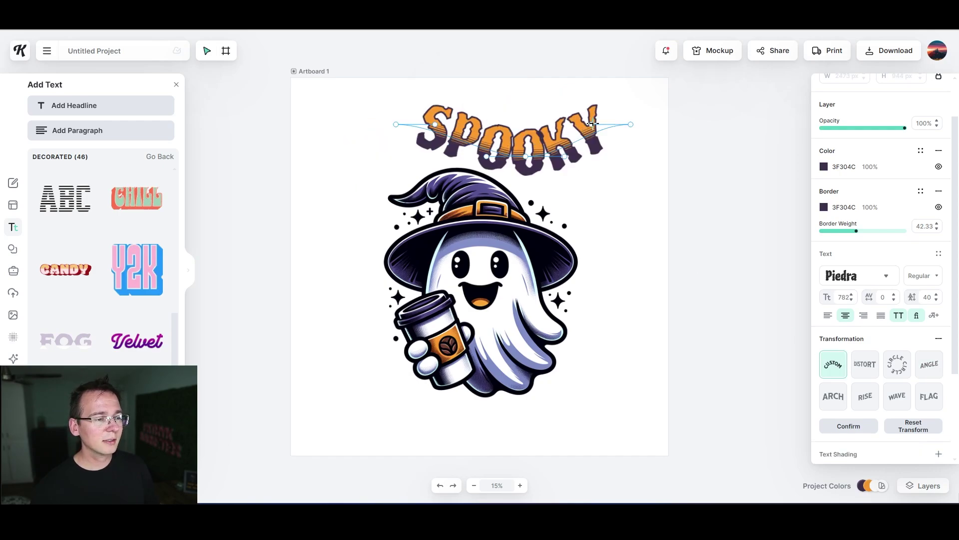
pyautogui.moveTo(590, 124); pyautogui.dragTo(534, 107)
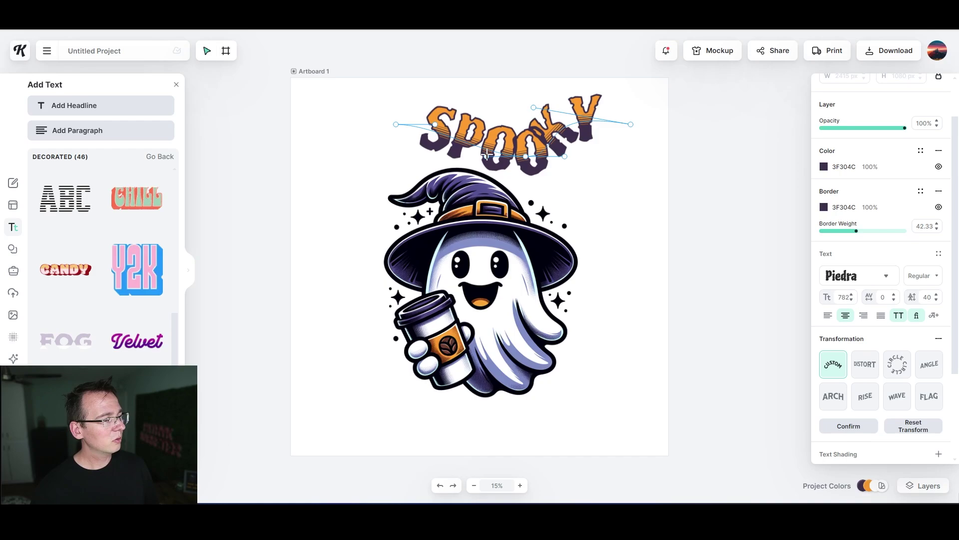
pyautogui.moveTo(484, 157); pyautogui.dragTo(479, 194)
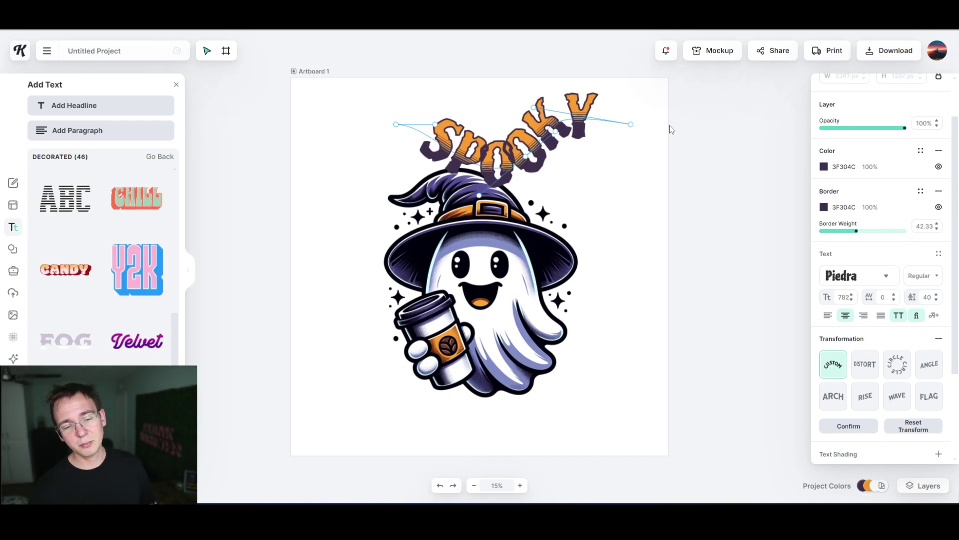
# - Apply an 80% Arch to SPOOKY and realign it with the ghost beneath
pyautogui.click(842, 400)
pyautogui.moveTo(533, 140); pyautogui.dragTo(499, 142)
pyautogui.moveTo(507, 233); pyautogui.dragTo(510, 234)
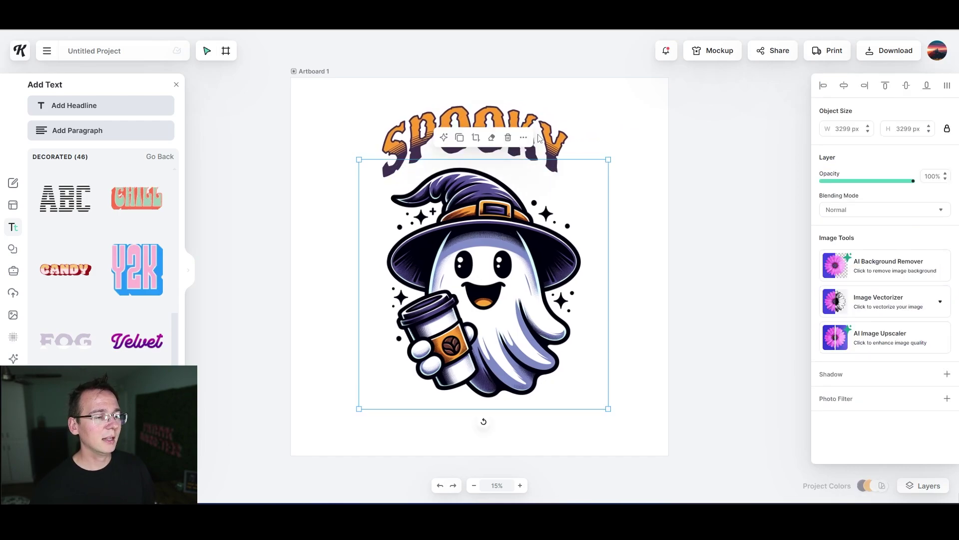
pyautogui.moveTo(552, 143); pyautogui.dragTo(558, 144)
pyautogui.moveTo(530, 242); pyautogui.dragTo(532, 239)
pyautogui.click(636, 165)
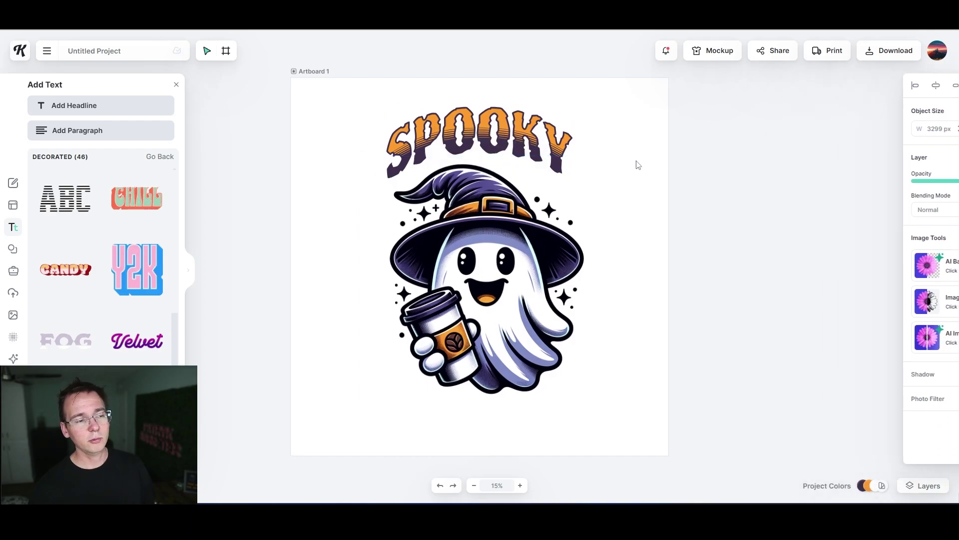
pyautogui.click(557, 145)
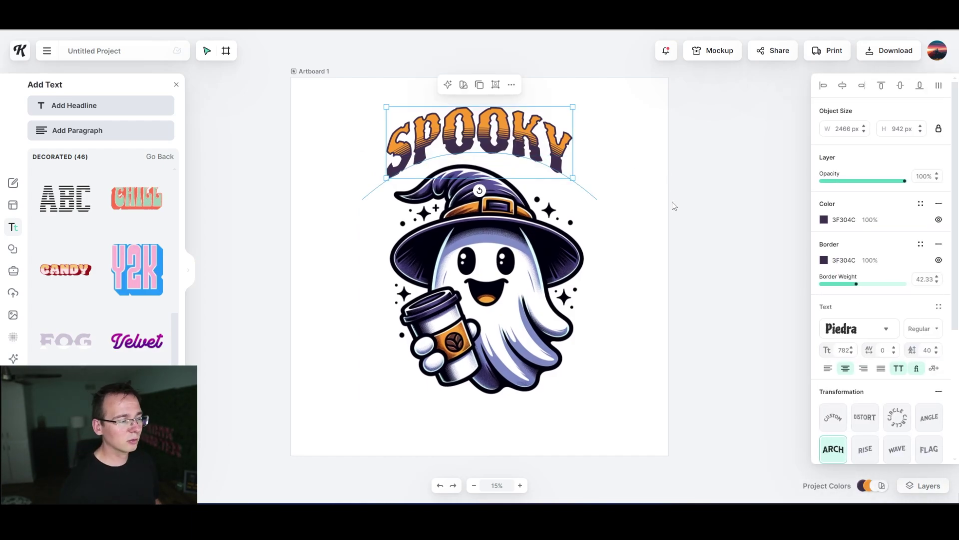
# - Paste a copy of SPOOKY below the ghost, arch it downward at −86%, and retype it as COFFEE
pyautogui.hotkey('ctrl', 'v')
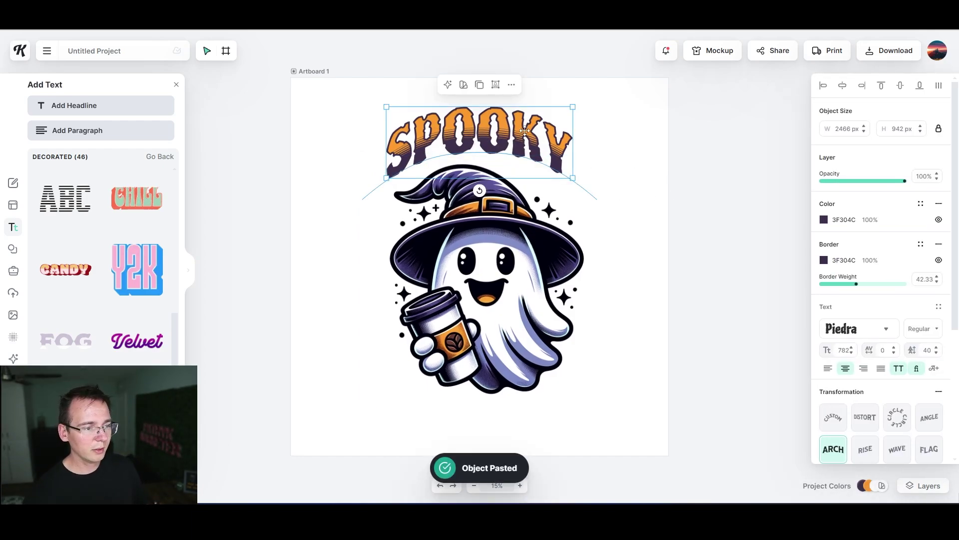
pyautogui.moveTo(522, 128); pyautogui.dragTo(553, 463)
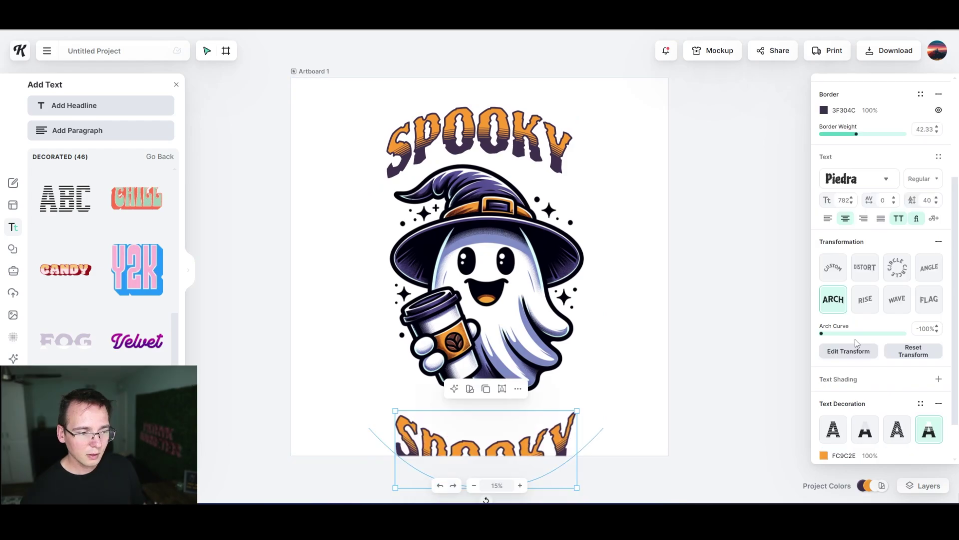
pyautogui.moveTo(855, 334); pyautogui.dragTo(826, 334)
pyautogui.moveTo(544, 438); pyautogui.dragTo(542, 406)
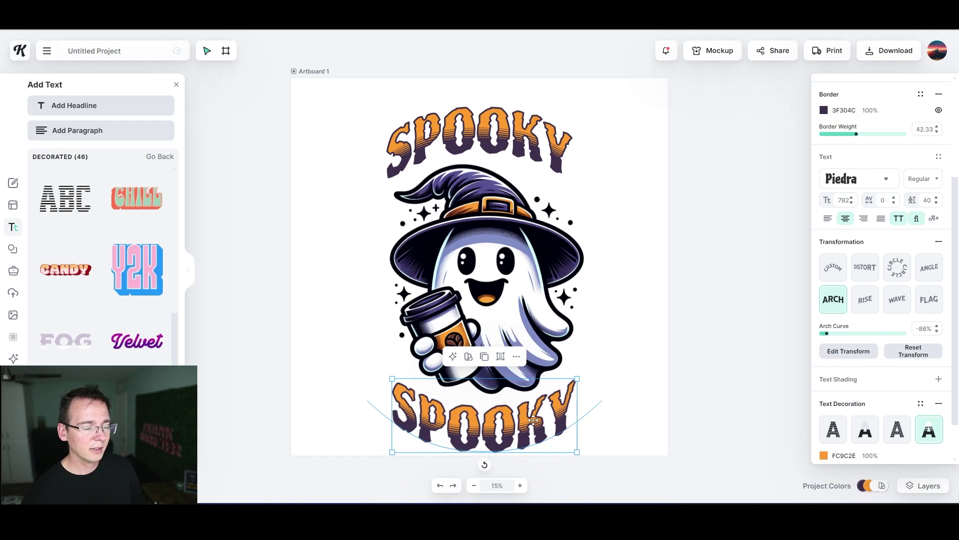
pyautogui.doubleClick(534, 421)
pyautogui.write('COFFEE')
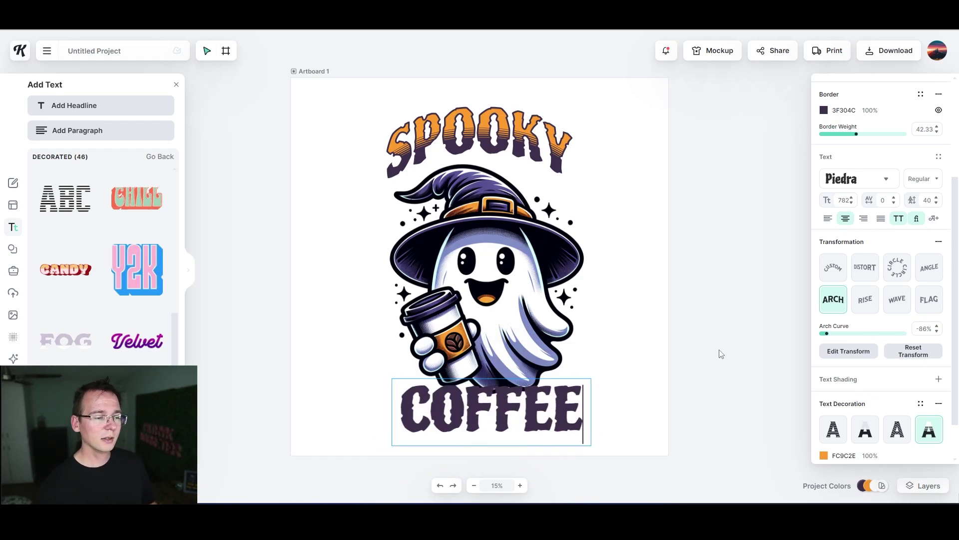
pyautogui.press('Escape')
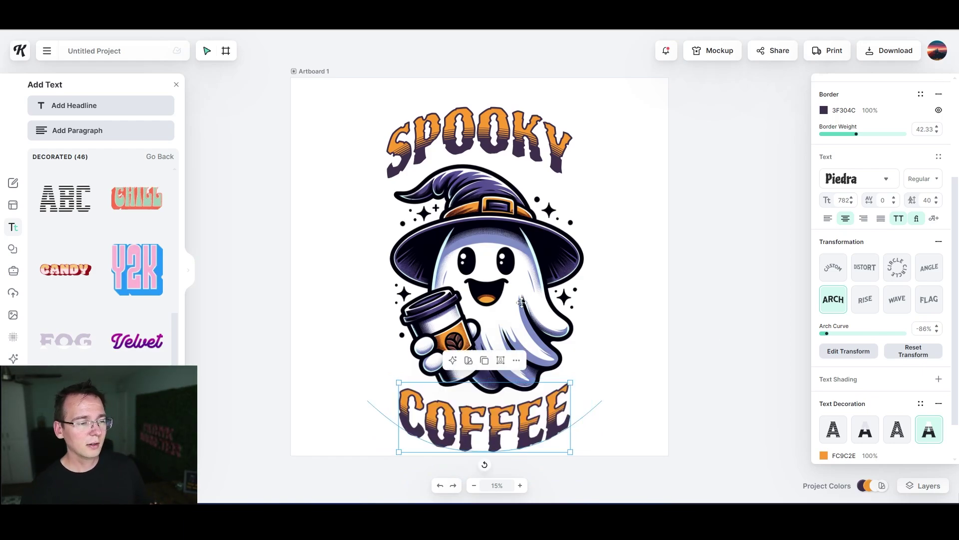
# - Nudge the ghost slightly left and move COFFEE up closer beneath it
pyautogui.click(511, 285)
pyautogui.moveTo(510, 286); pyautogui.dragTo(509, 285)
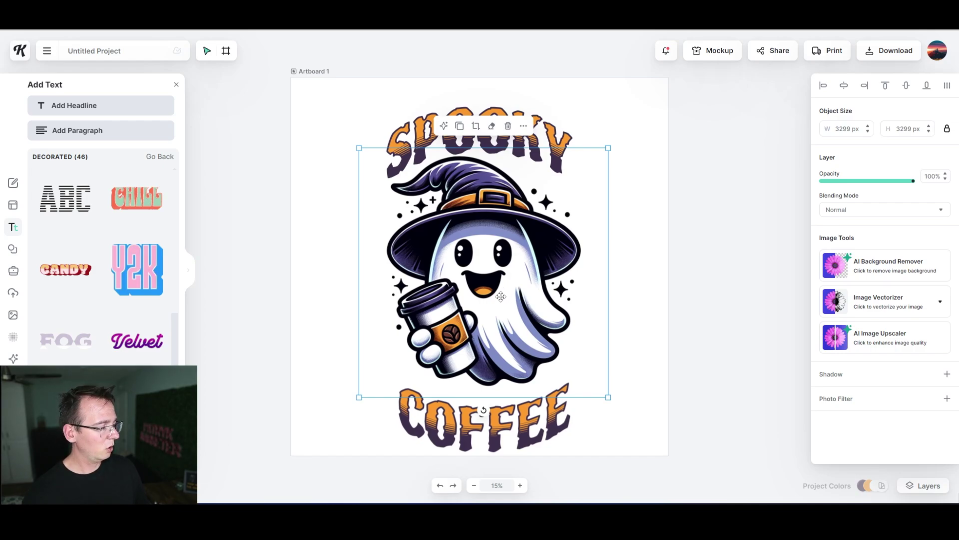
pyautogui.click(504, 440)
pyautogui.click(505, 437)
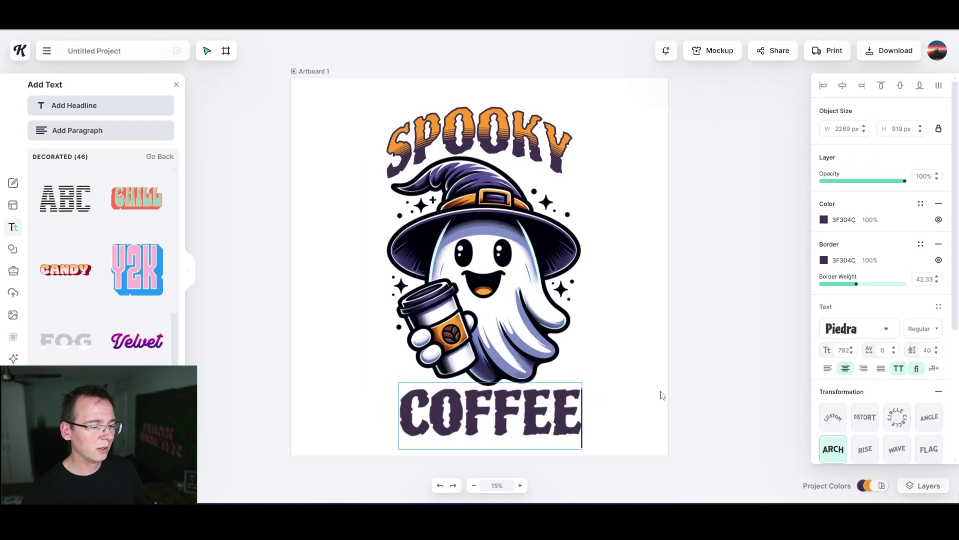
pyautogui.moveTo(531, 418); pyautogui.dragTo(531, 409)
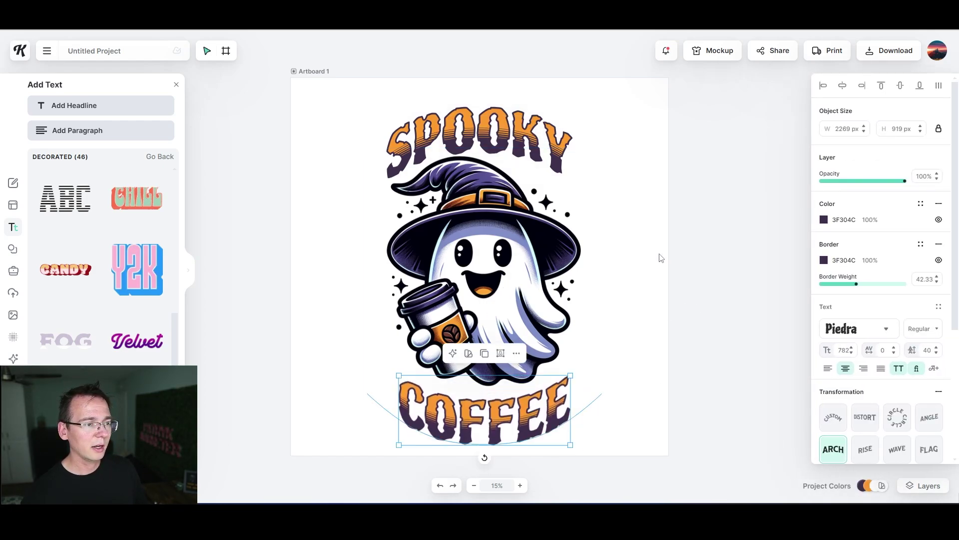
pyautogui.click(660, 258)
pyautogui.click(524, 132)
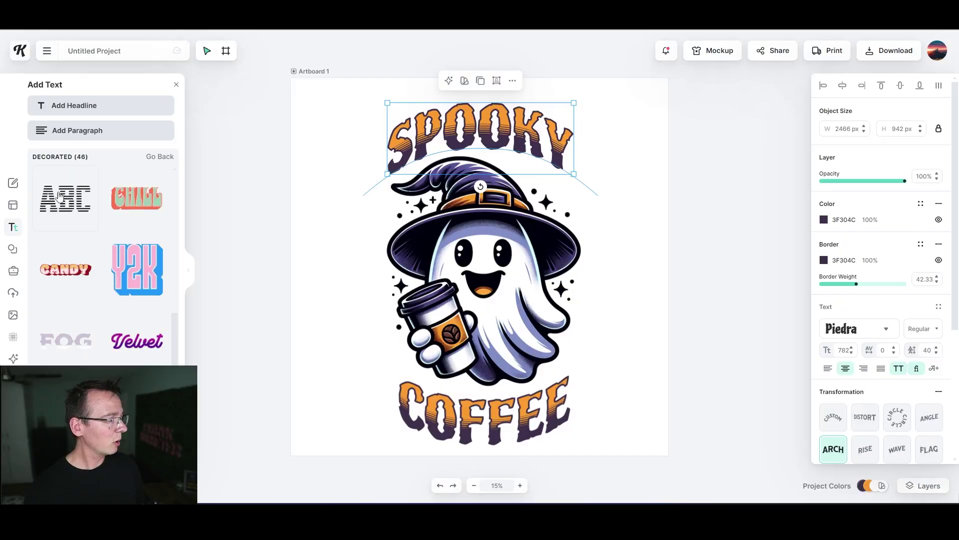
# - Search Elements for 'bat' and add a bat illustration to the design
pyautogui.click(13, 206)
pyautogui.click(13, 249)
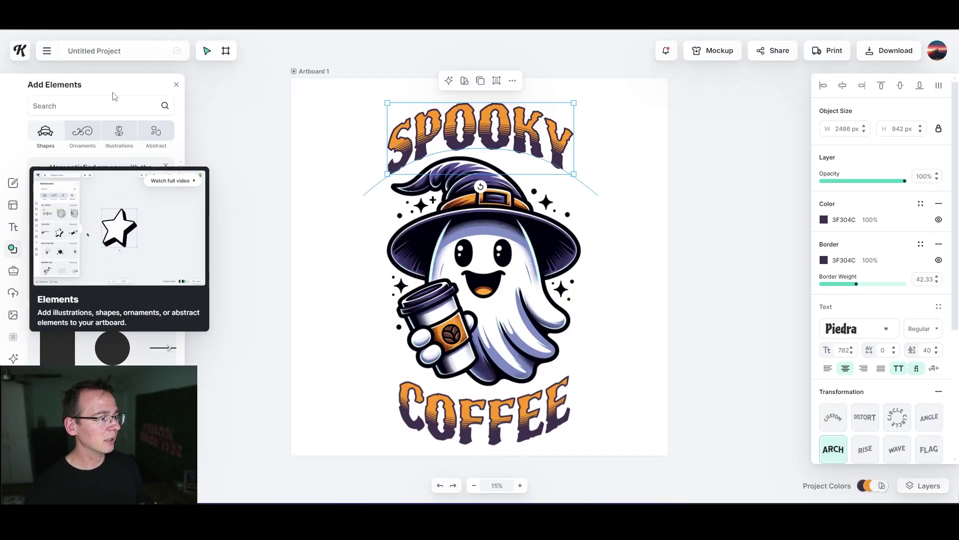
pyautogui.click(105, 106)
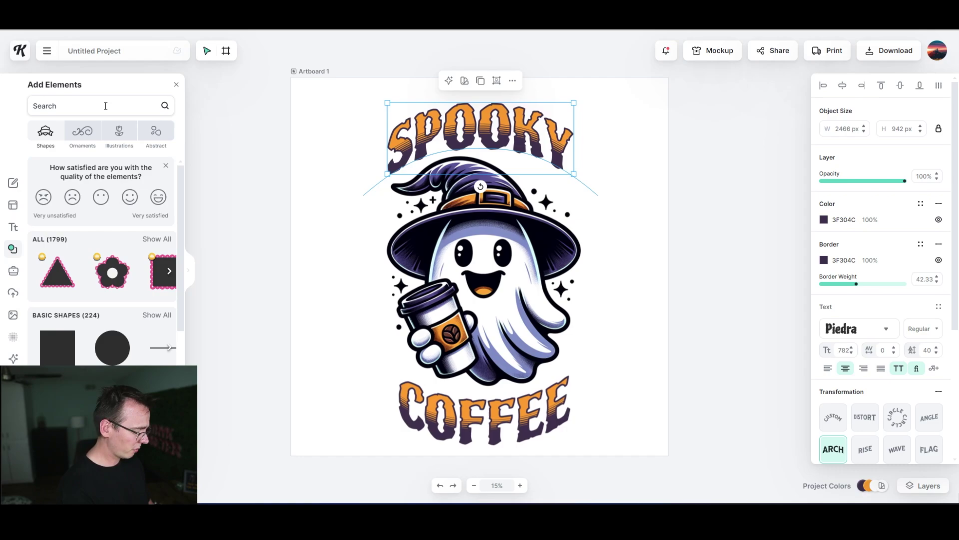
pyautogui.write('bat')
pyautogui.press('Return')
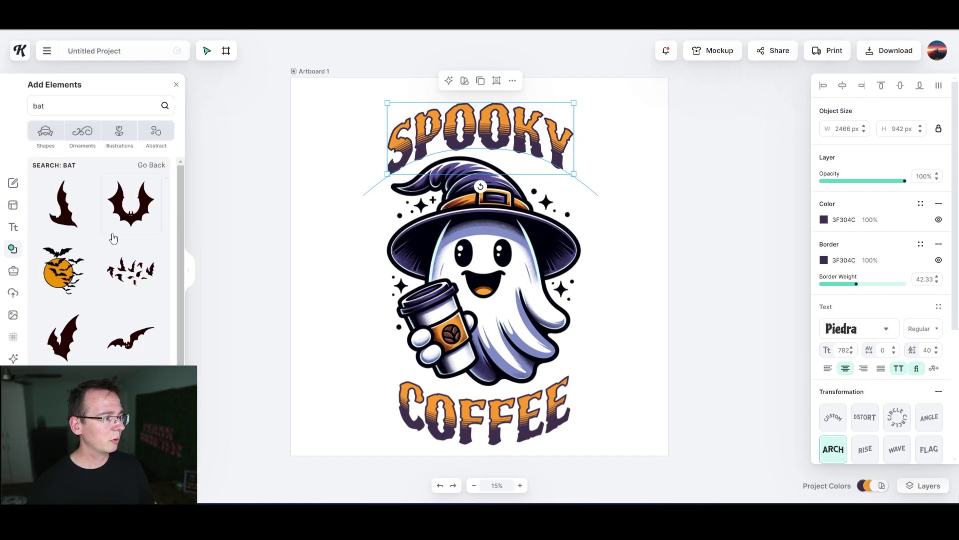
pyautogui.scroll(-1, 113, 237)
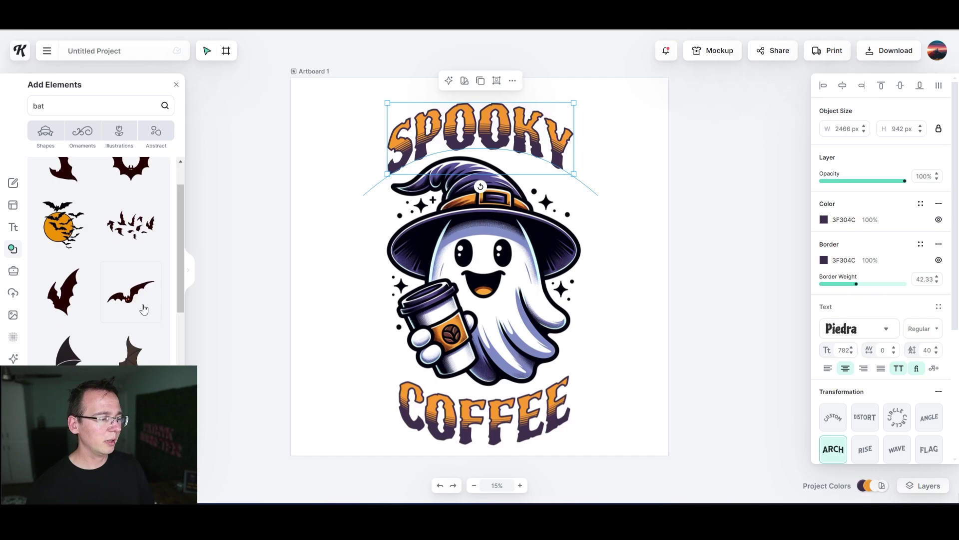
pyautogui.click(144, 308)
# - Recolour the bat near-black, shrink it, tilt it clockwise, and place it right of the hat
pyautogui.moveTo(596, 203); pyautogui.dragTo(603, 180)
pyautogui.click(824, 238)
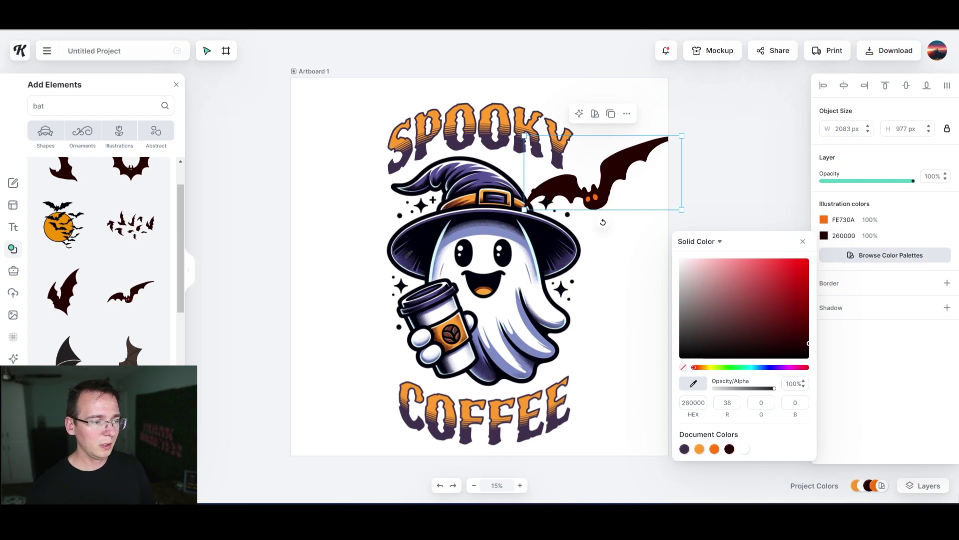
pyautogui.click(437, 266)
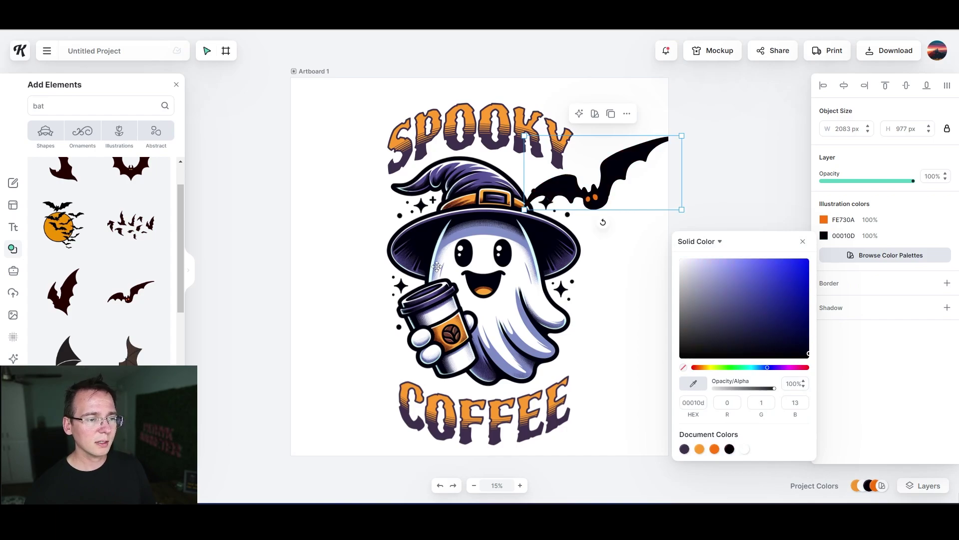
pyautogui.click(758, 174)
pyautogui.click(632, 191)
pyautogui.click(632, 192)
pyautogui.click(597, 184)
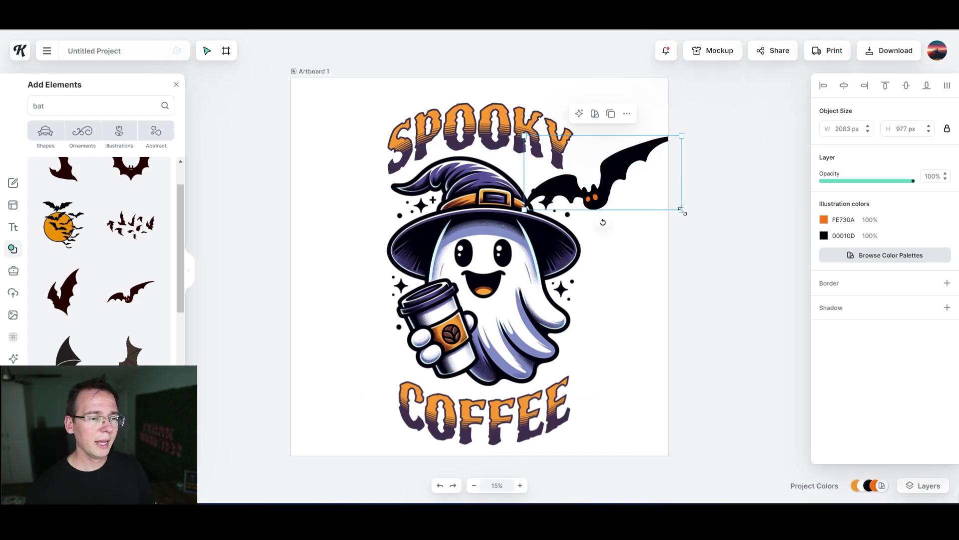
pyautogui.moveTo(683, 211); pyautogui.dragTo(642, 213)
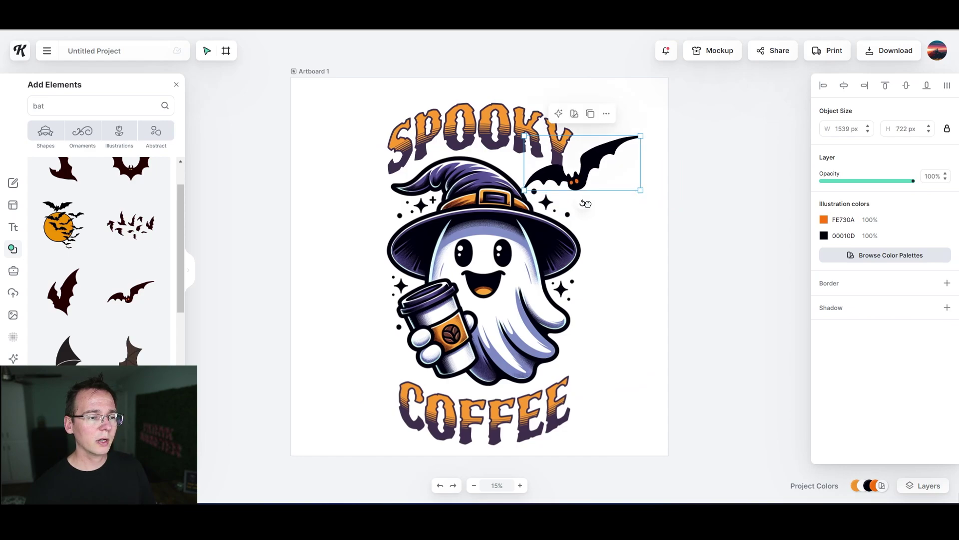
pyautogui.moveTo(585, 203); pyautogui.dragTo(608, 186)
pyautogui.moveTo(565, 156); pyautogui.dragTo(593, 190)
pyautogui.click(613, 160)
pyautogui.click(693, 203)
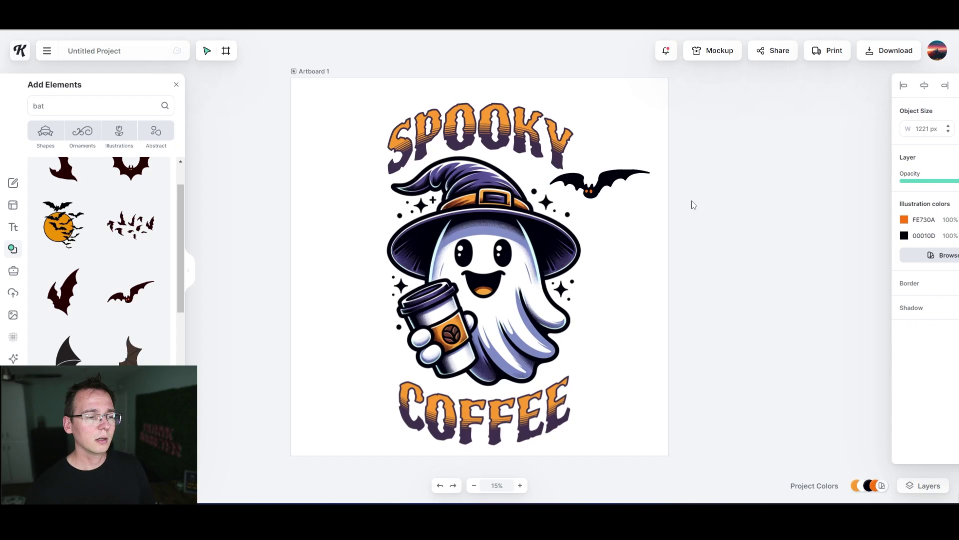
# - Add a second black bat, tilted and shrunk, on the left side of the hat
pyautogui.scroll(-5, 80, 193)
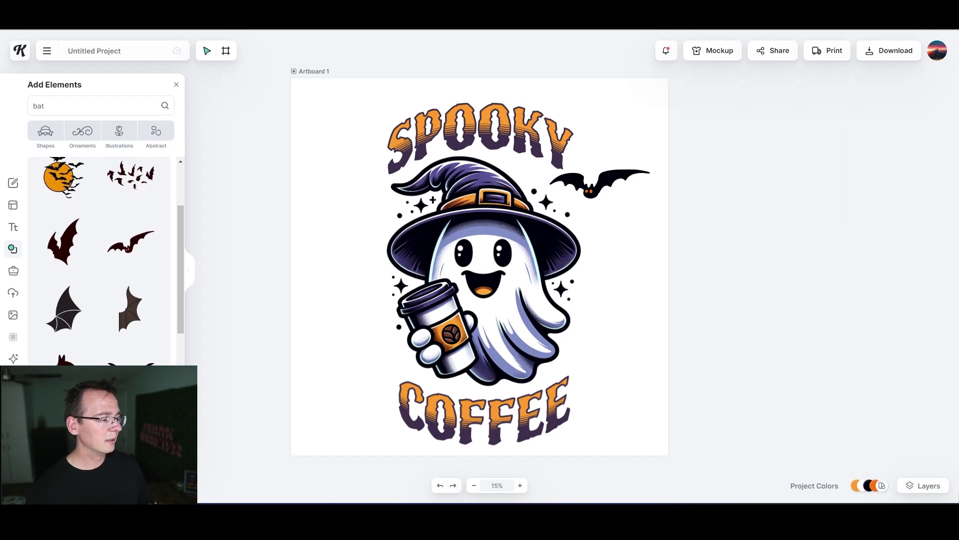
pyautogui.click(130, 308)
pyautogui.moveTo(525, 300); pyautogui.dragTo(363, 211)
pyautogui.click(712, 261)
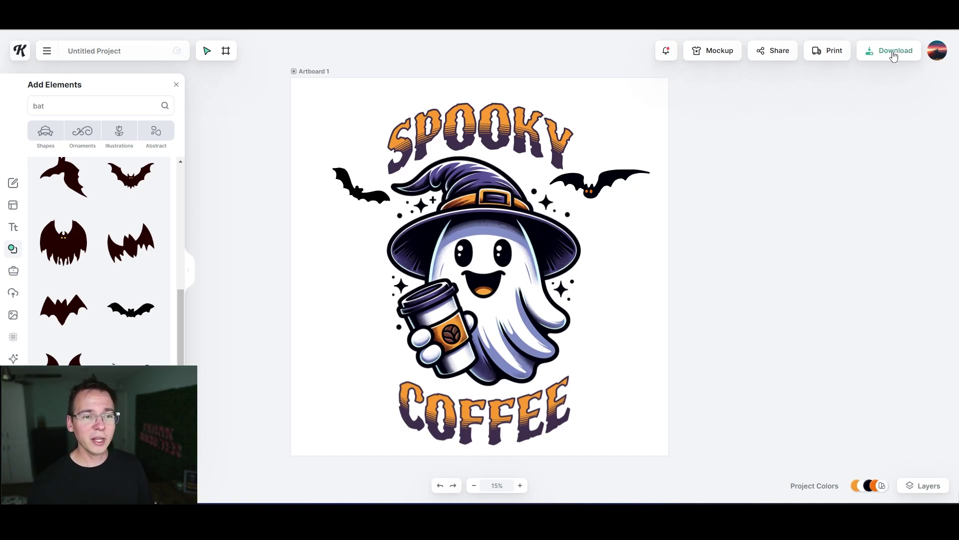
pyautogui.moveTo(893, 56)
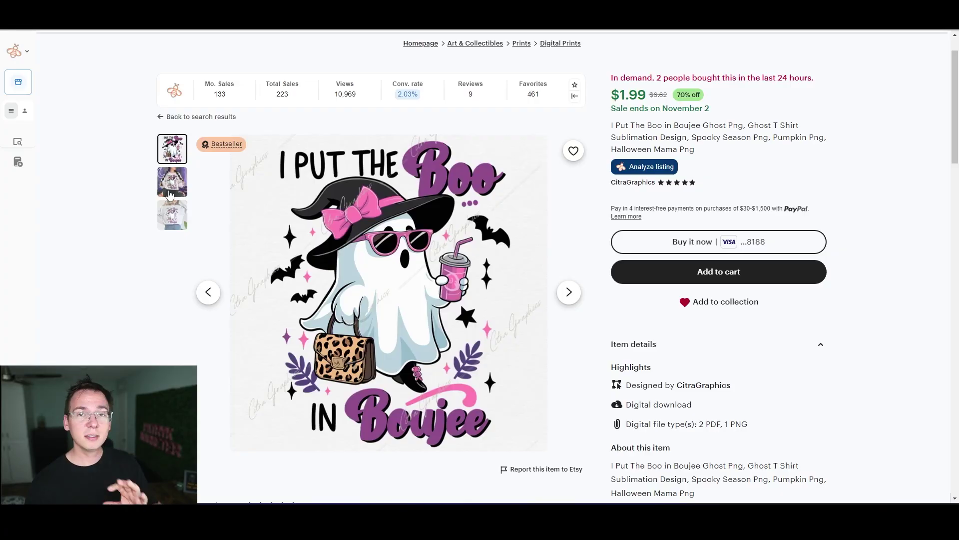
# - Browse the Etsy listing's purple-room and grey sweatshirt mockup photos
pyautogui.click(170, 194)
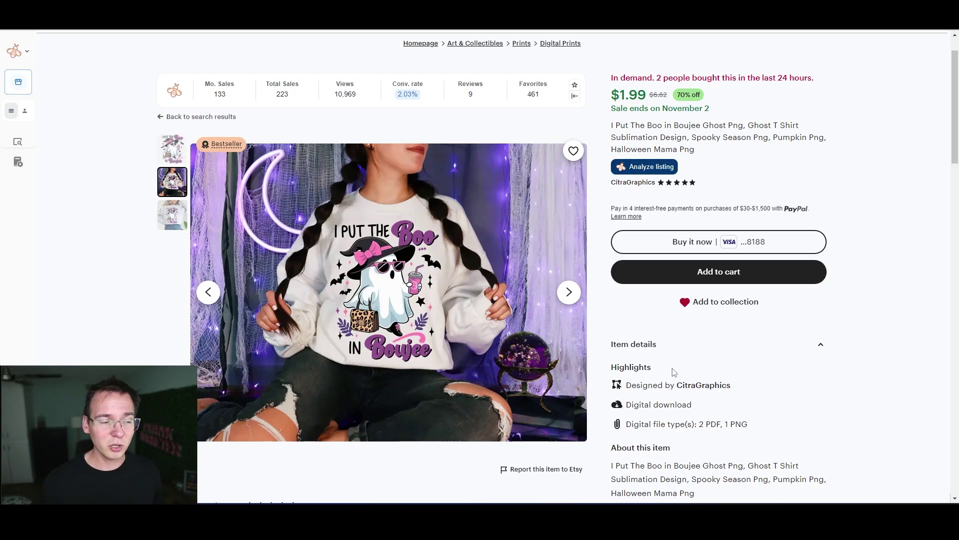
pyautogui.click(173, 214)
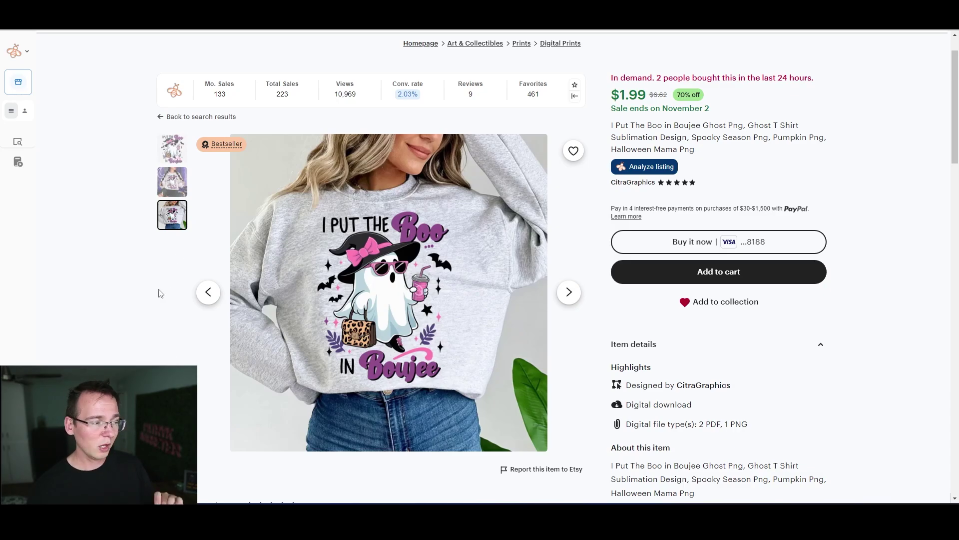
pyautogui.click(174, 195)
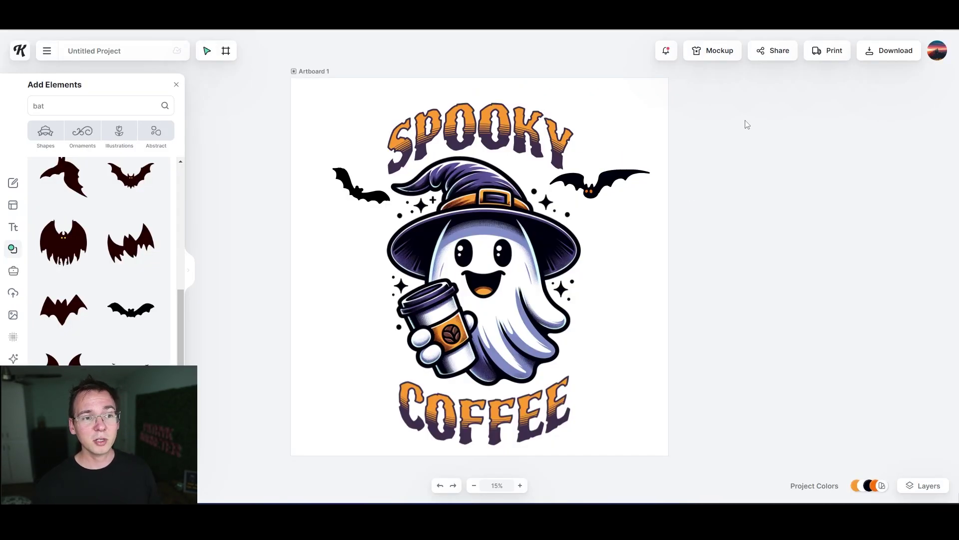
# - Open Mockup, search 't shirt', and choose the woman-in-white-tee mockup
pyautogui.click(723, 53)
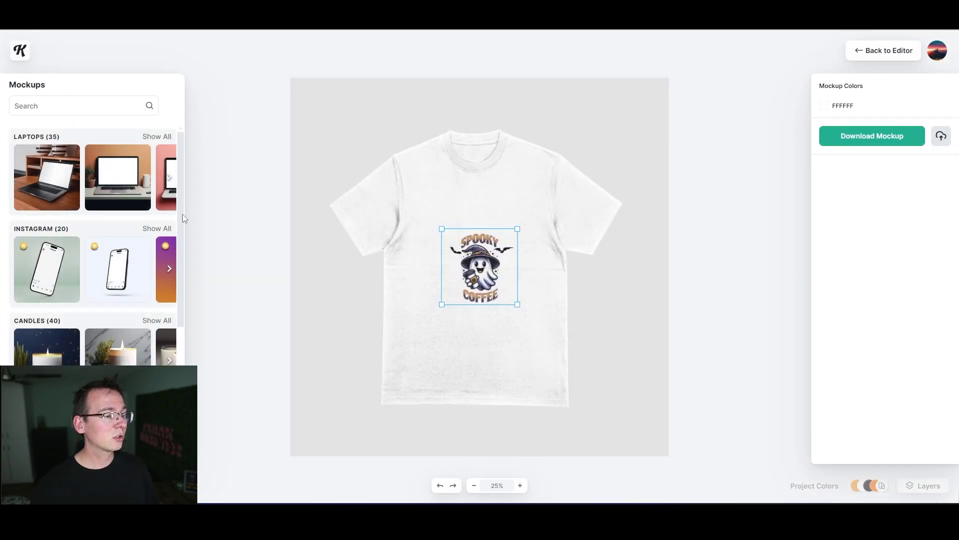
pyautogui.moveTo(442, 228); pyautogui.dragTo(469, 248)
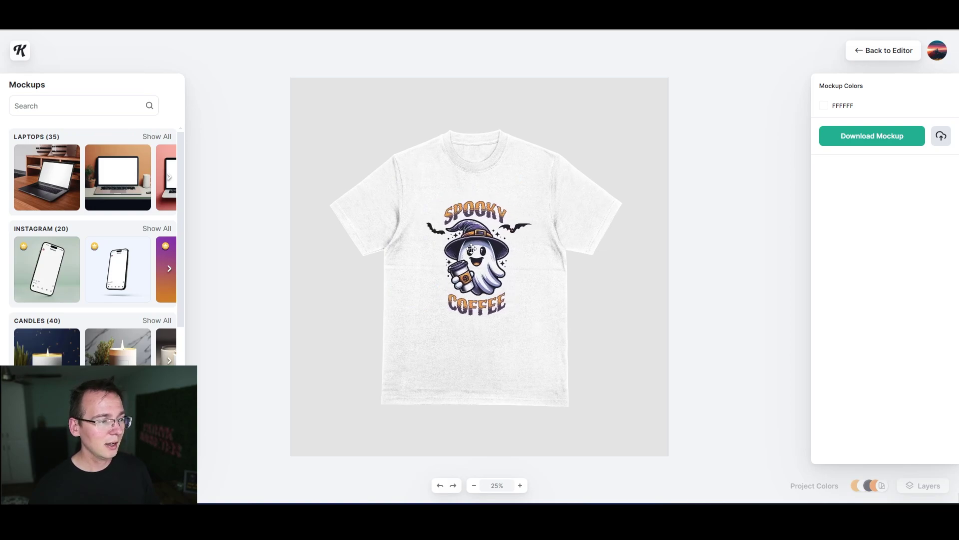
pyautogui.write('t shirt')
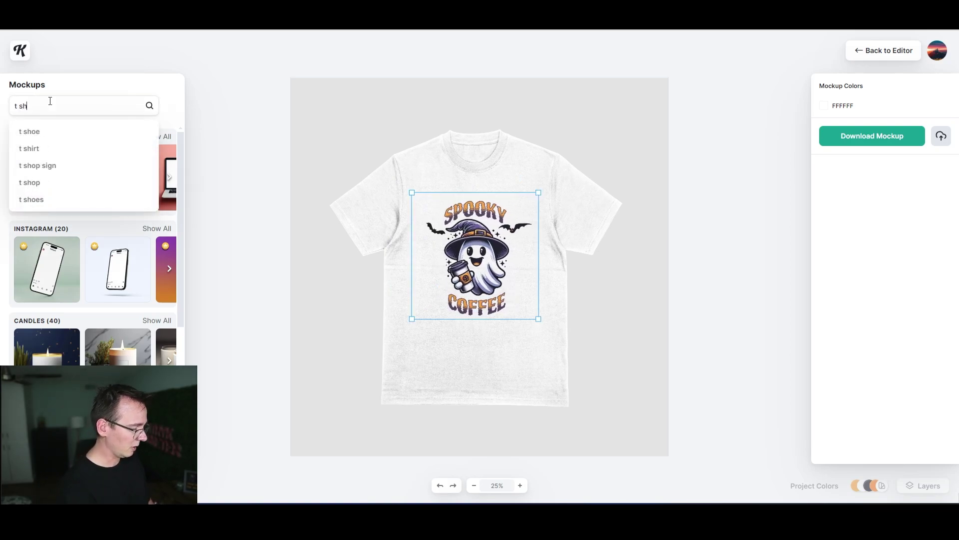
pyautogui.press('Return')
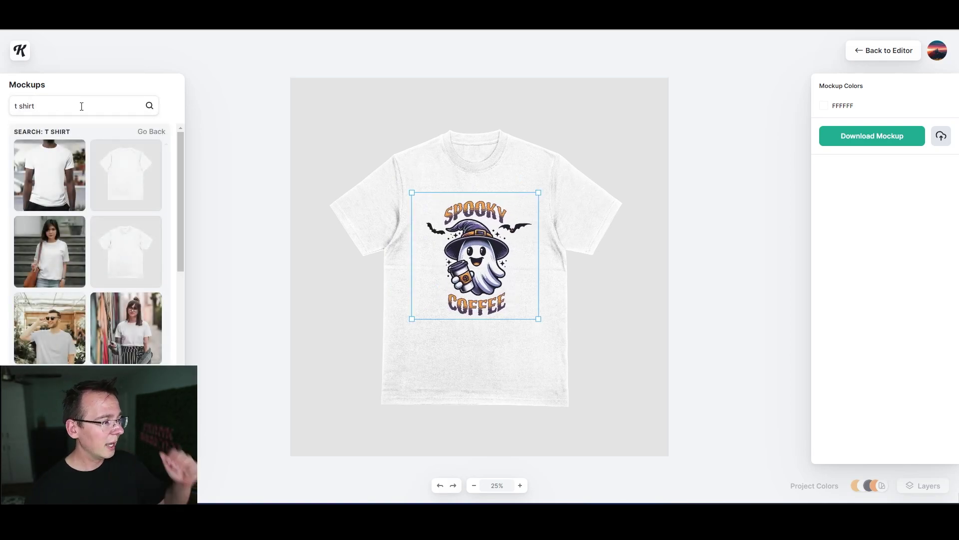
pyautogui.scroll(-5, 95, 284)
pyautogui.scroll(-2, 95, 290)
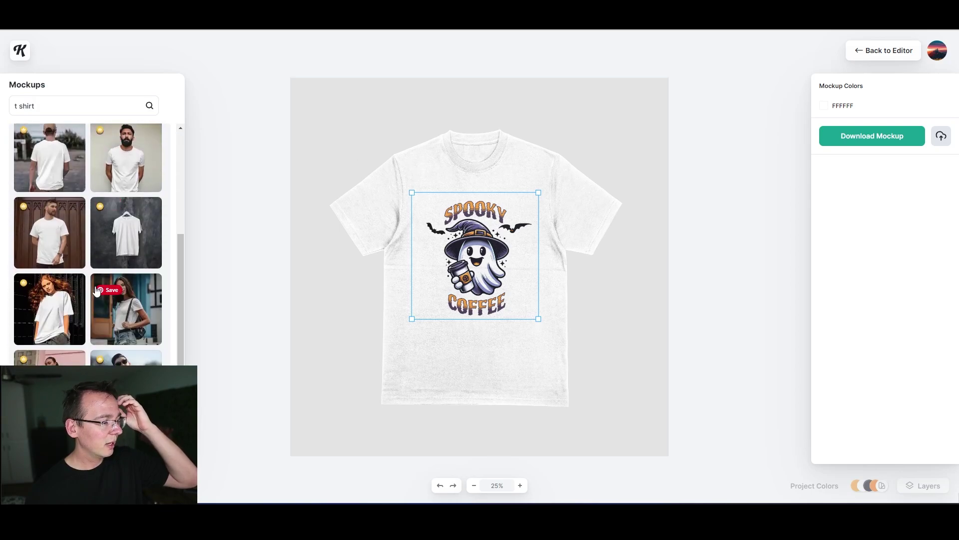
pyautogui.click(139, 323)
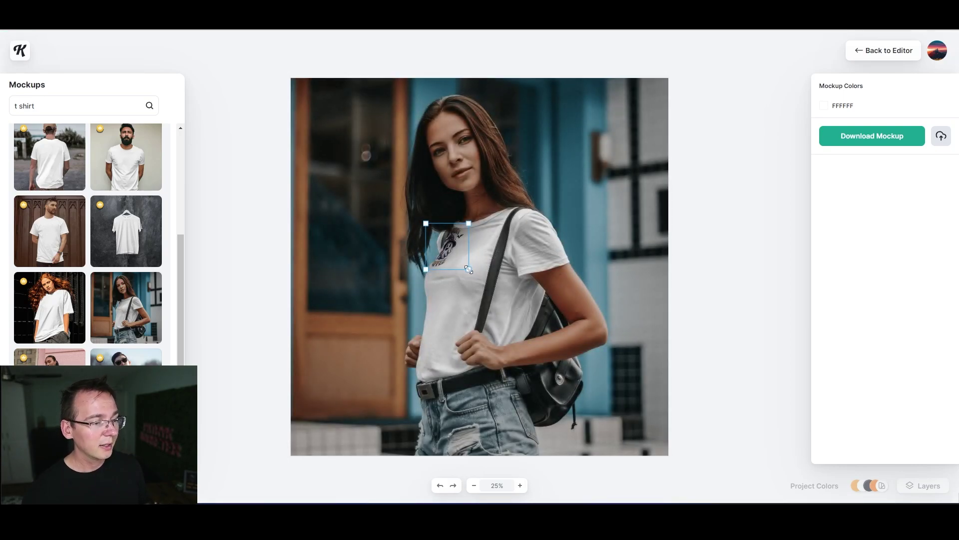
# - Enlarge the Spooky Coffee print and centre it on the shirt's chest
pyautogui.moveTo(468, 269); pyautogui.dragTo(506, 333)
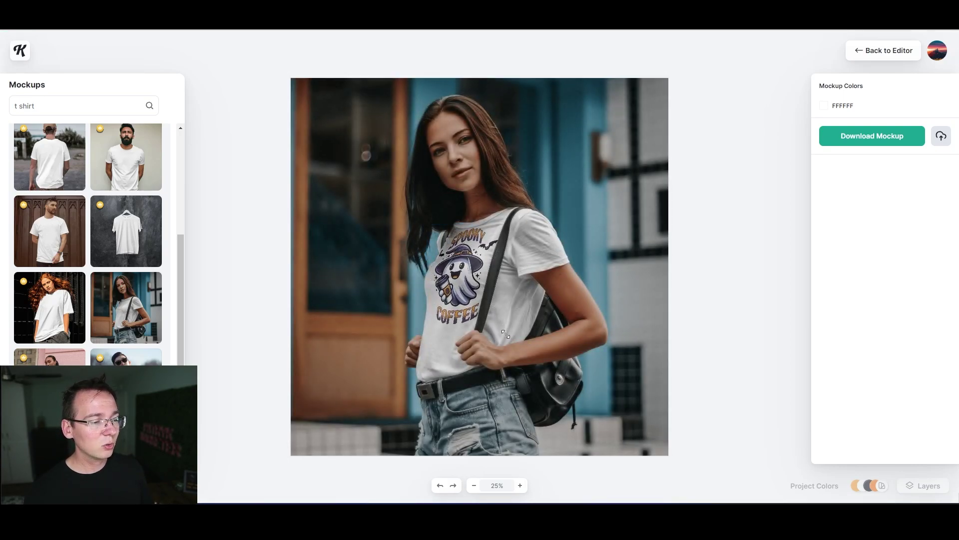
pyautogui.moveTo(454, 307); pyautogui.dragTo(446, 325)
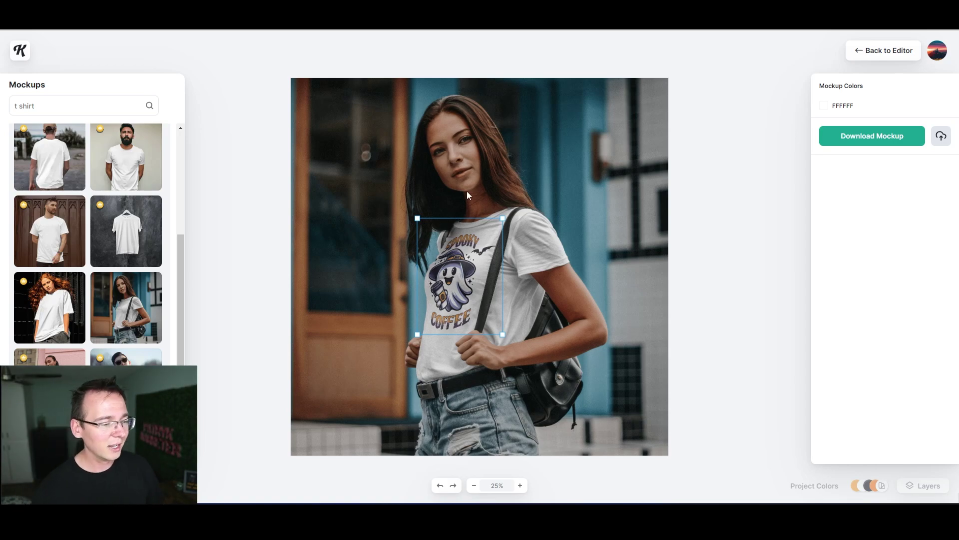
pyautogui.moveTo(505, 335); pyautogui.dragTo(512, 346)
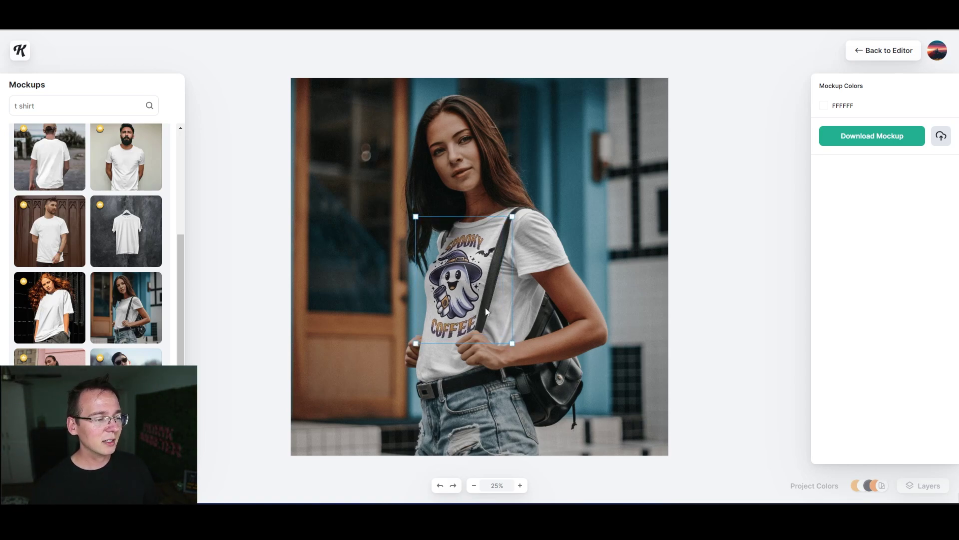
pyautogui.moveTo(466, 305); pyautogui.dragTo(456, 302)
pyautogui.click(455, 302)
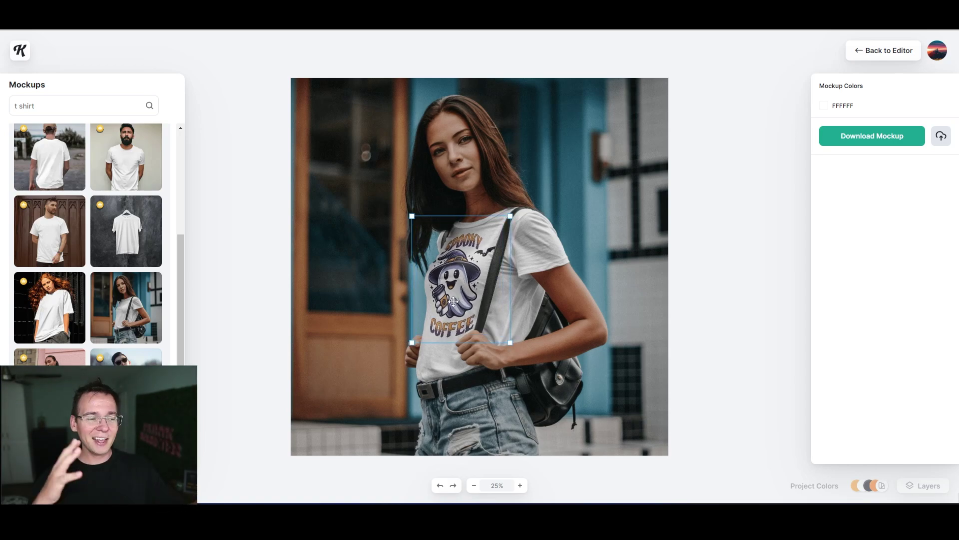